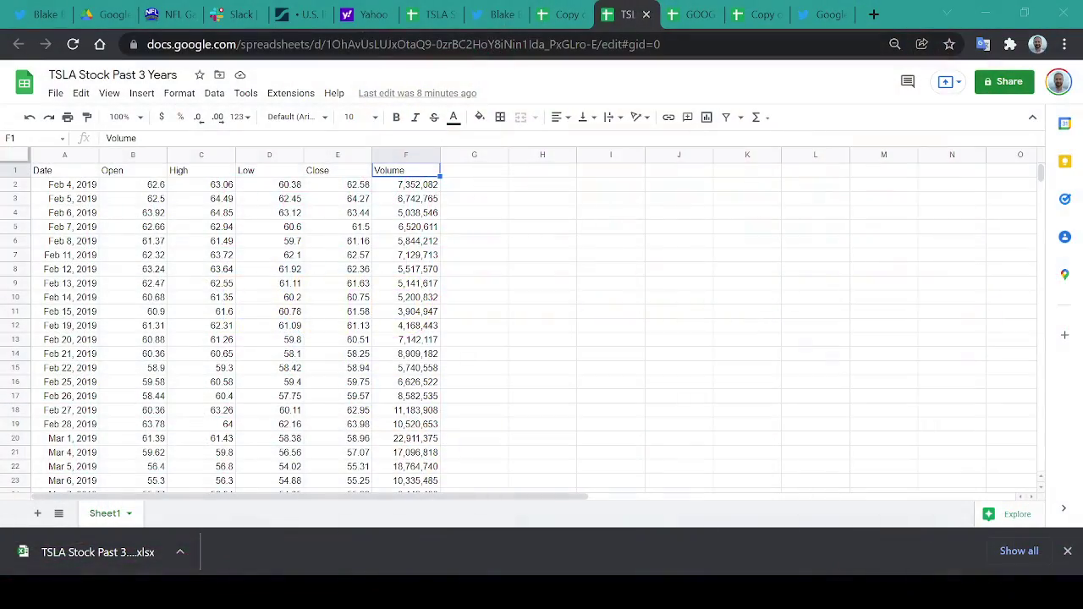
Go to the Twitter thread and follow its free-sheet link to the tracker's copy prompt.
click(495, 17)
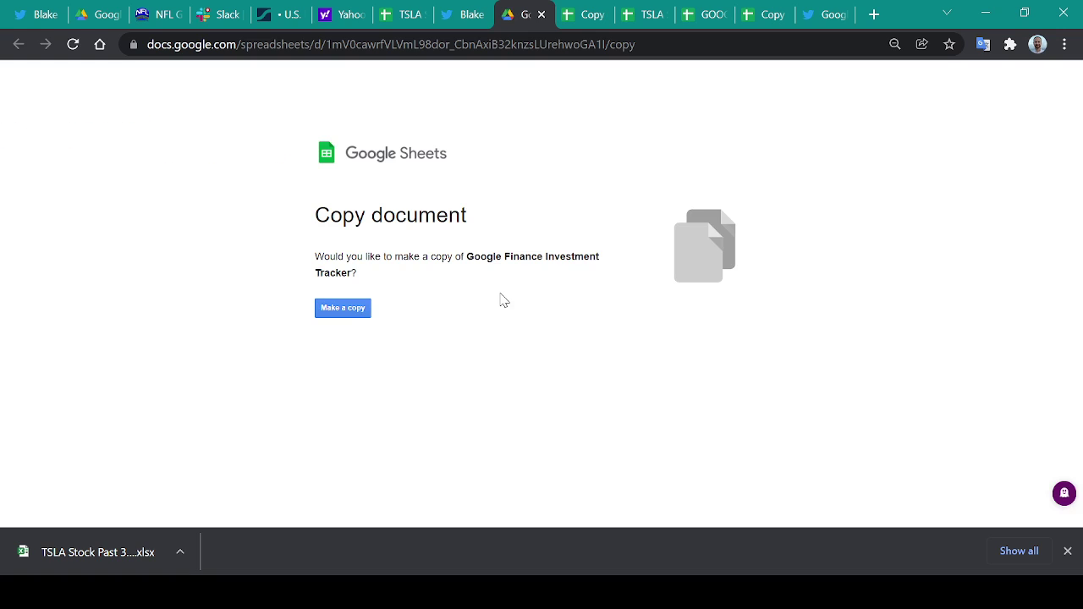
Make a personal copy of the Google Finance Investment Tracker template.
click(354, 311)
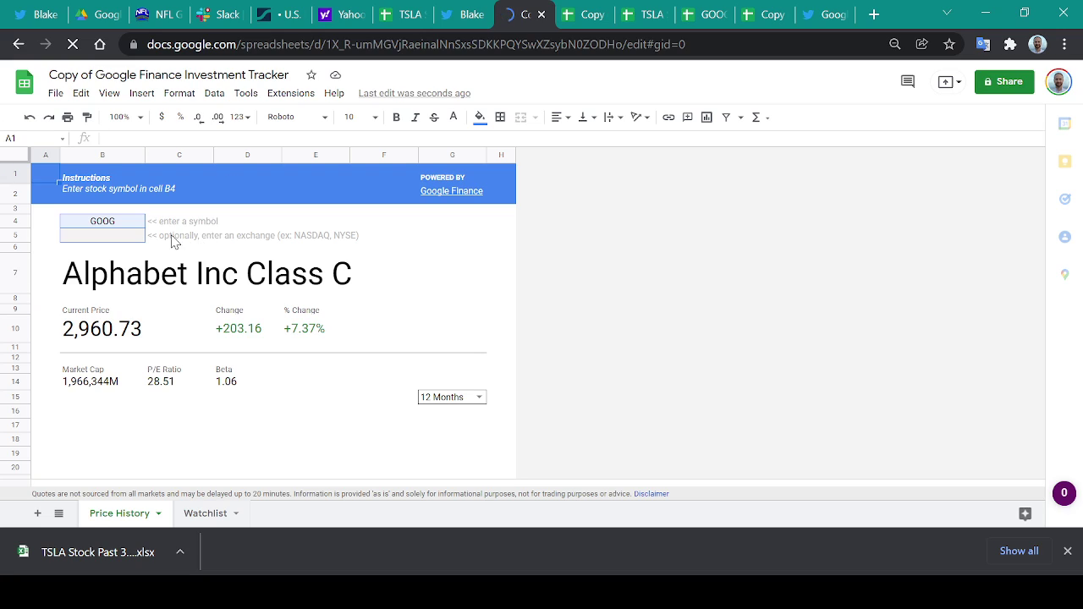
Change the tracked symbol in B4 from GOOG to TSLA to show Tesla Inc at 905.66.
click(121, 226)
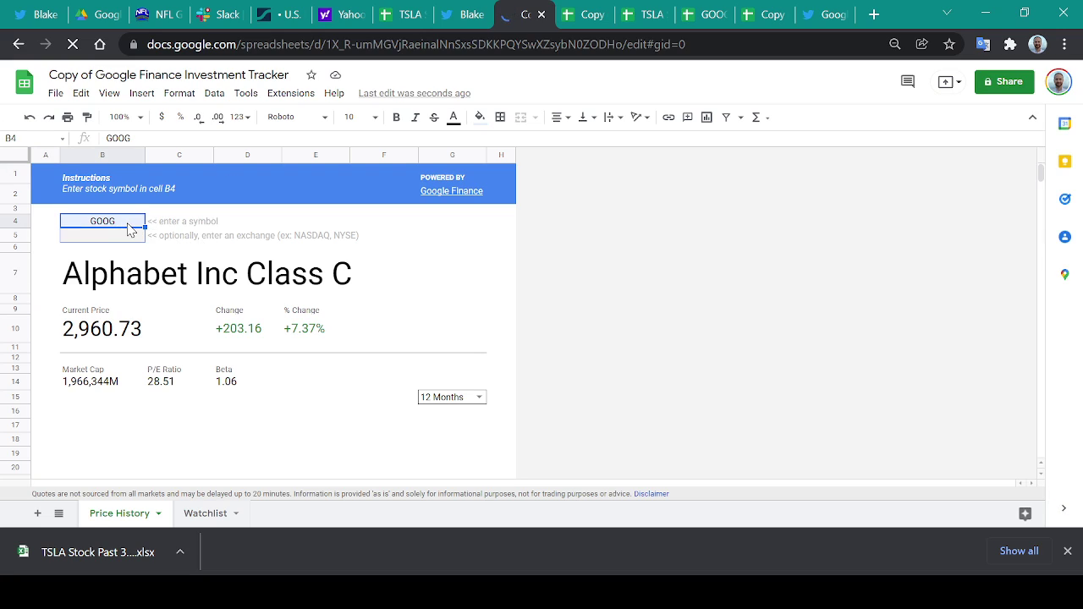
key(BackSpace)
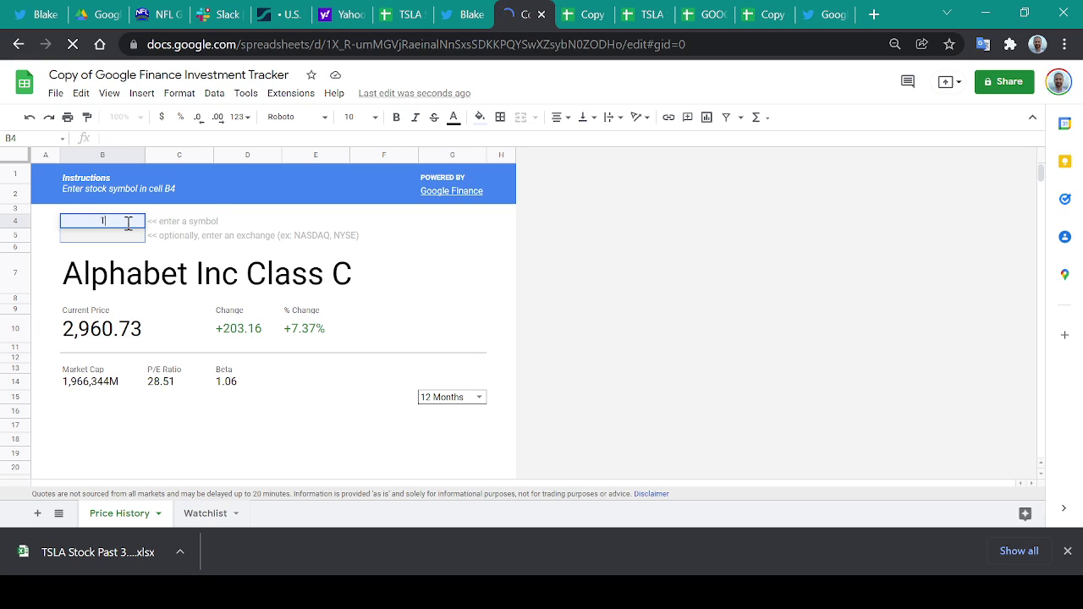
text(TSLA)
key(Return)
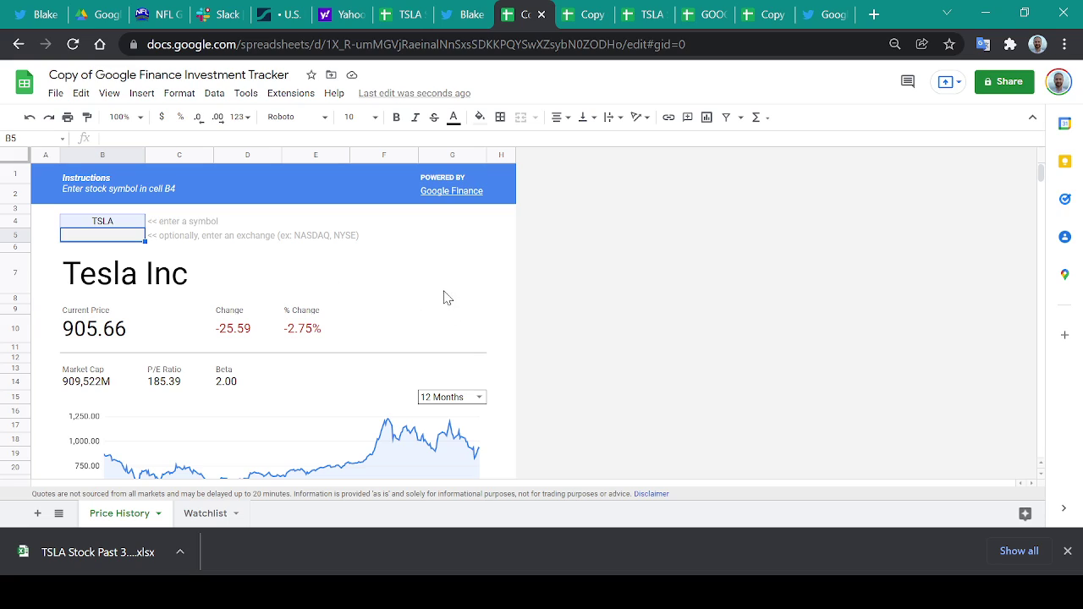
scroll(449, 292, down, 1)
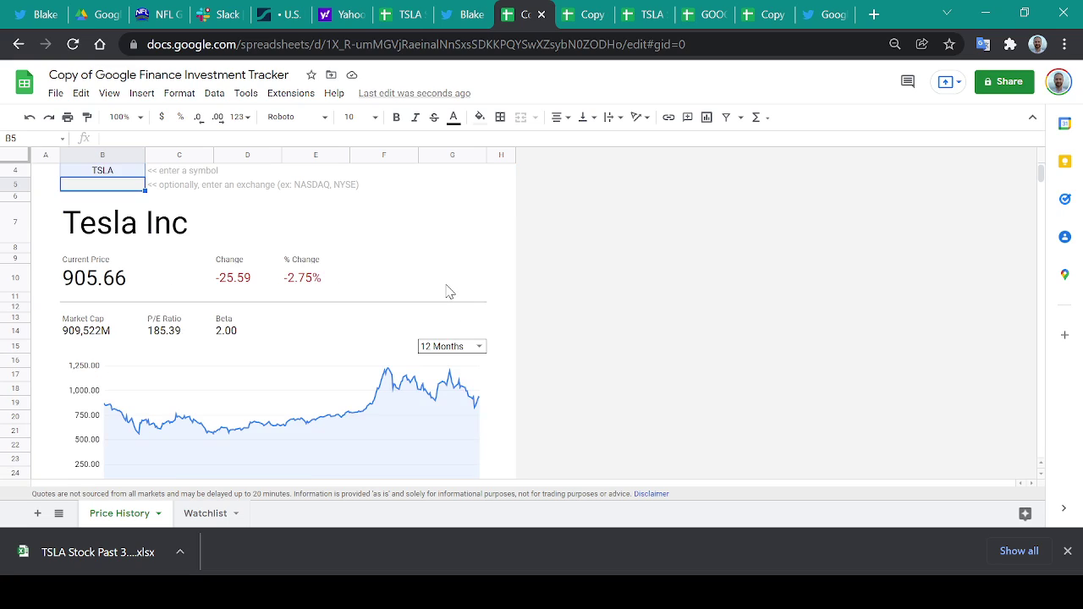
click(461, 348)
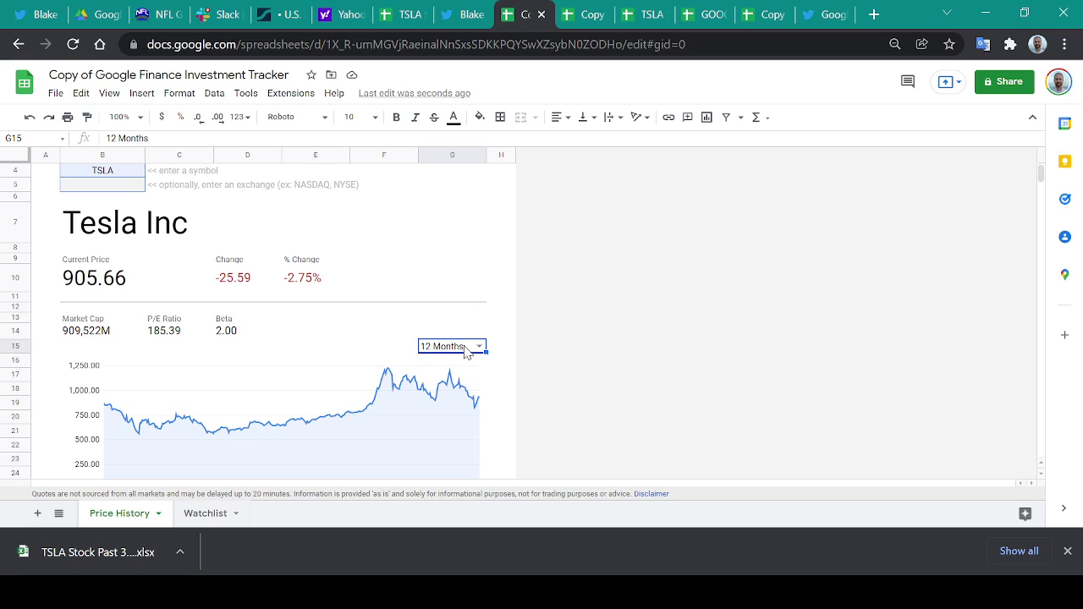
Change the chart period in G15 from 12 Months to 36 Months.
click(477, 347)
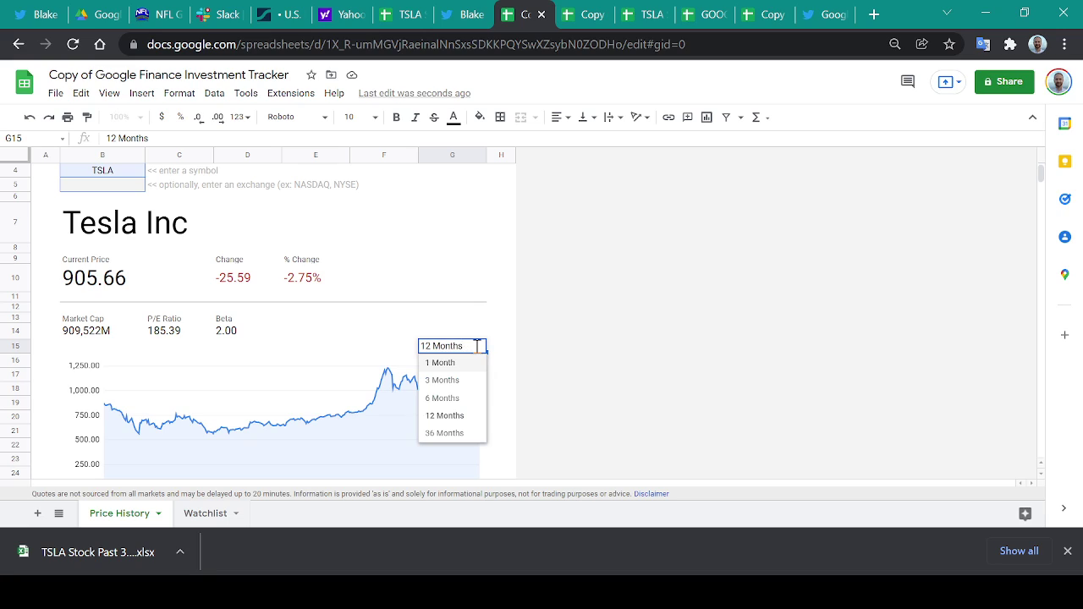
click(444, 433)
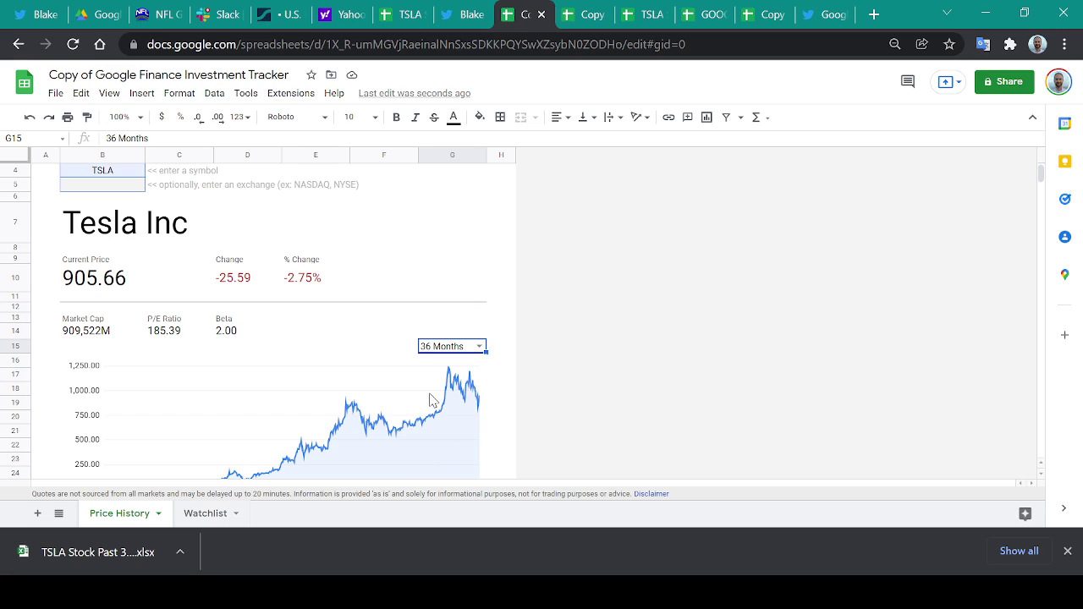
click(502, 348)
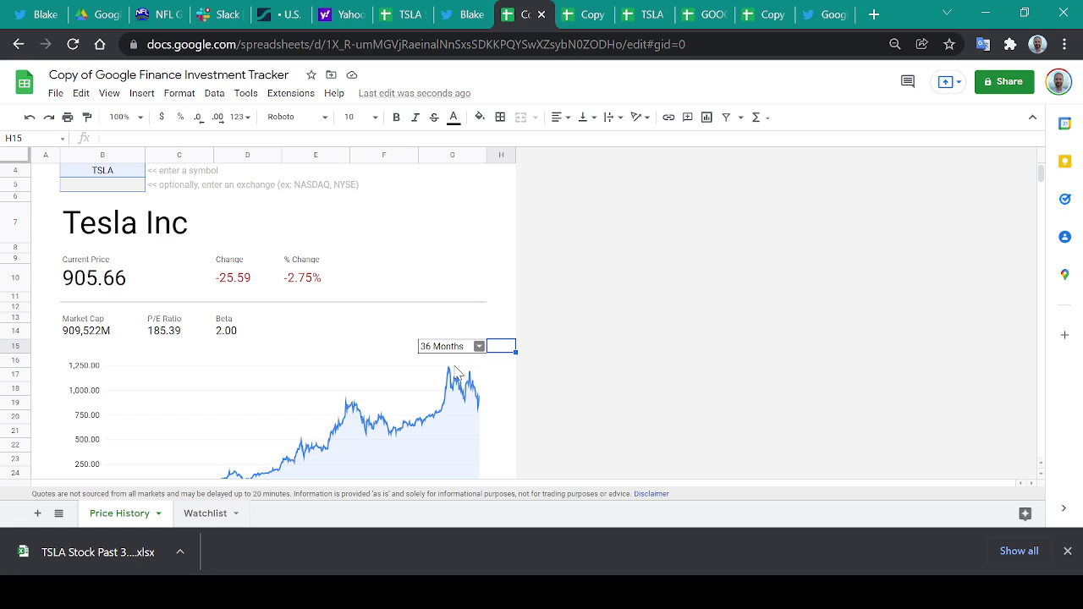
Inspect the P/E Ratio formula in C13:C14, then scroll down to the daily price table.
scroll(186, 321, down, 2)
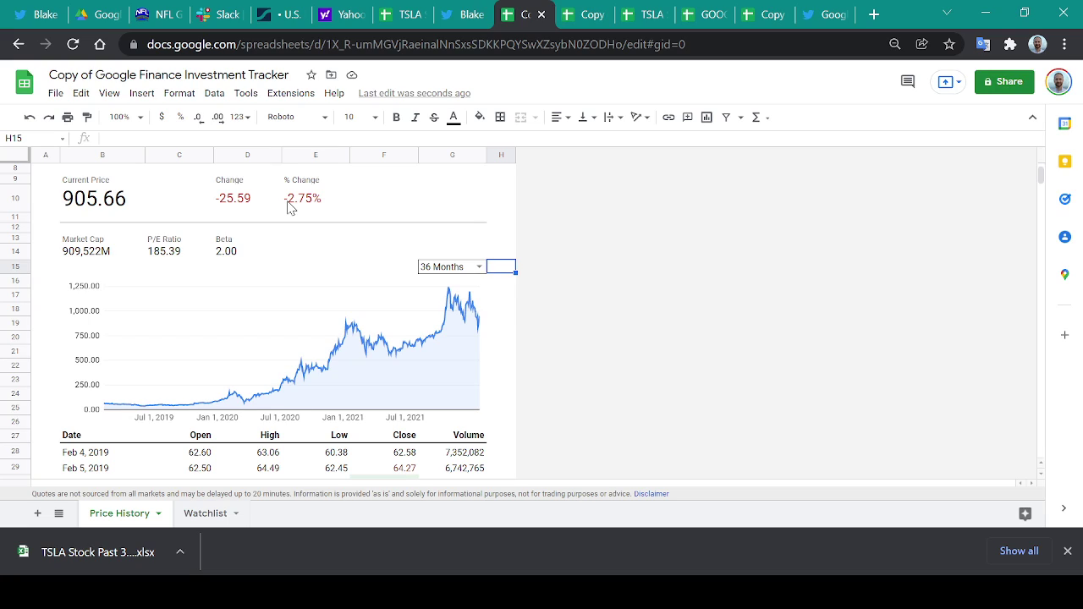
click(168, 240)
click(175, 252)
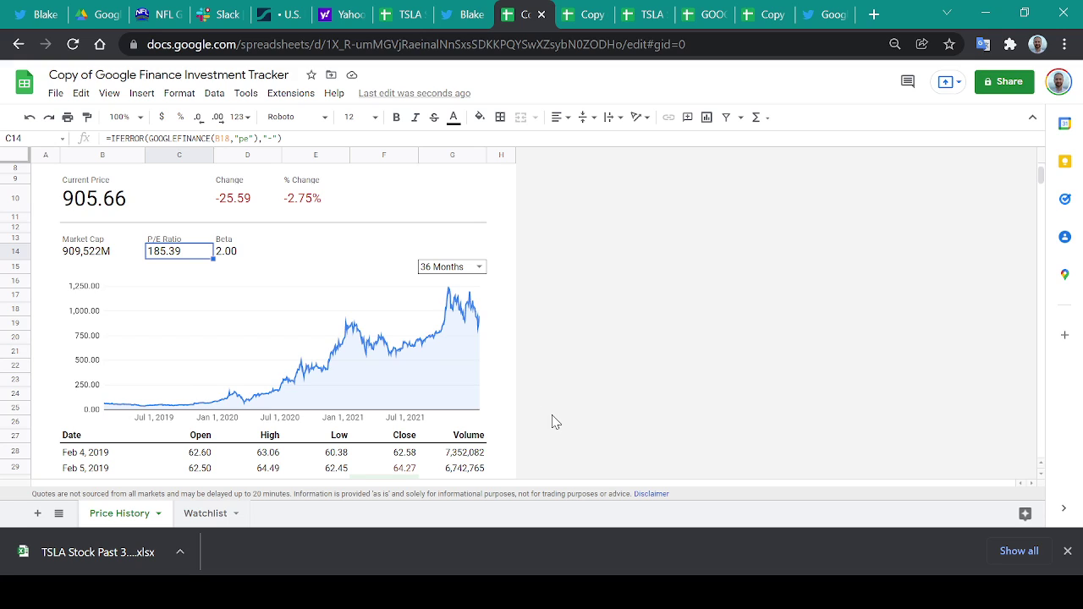
scroll(546, 411, down, 5)
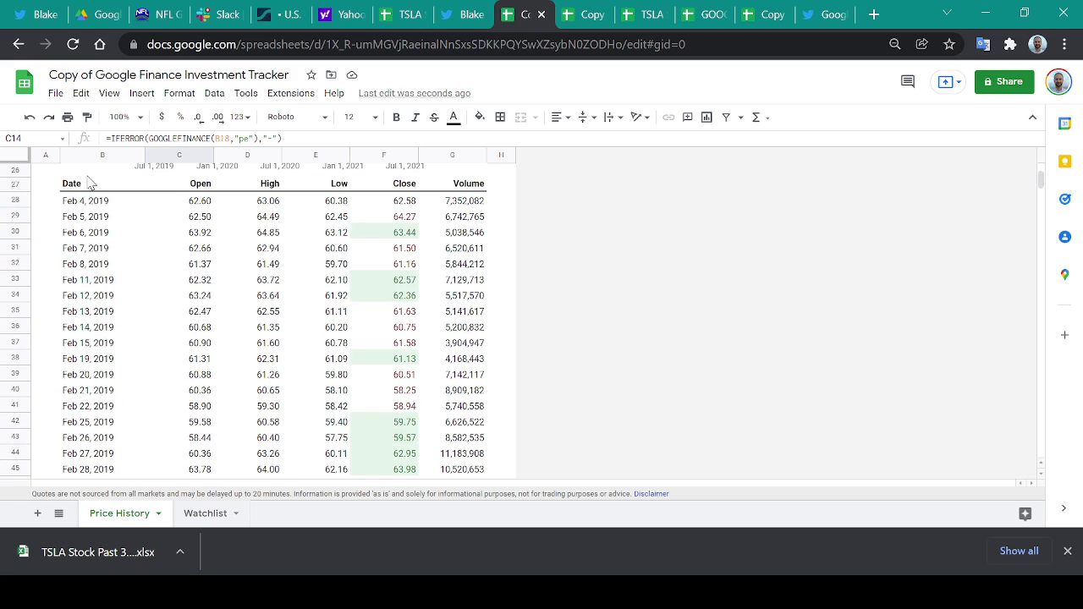
Select the Tesla price table B27:G783 through Feb 1, 2022, and copy it.
click(92, 188)
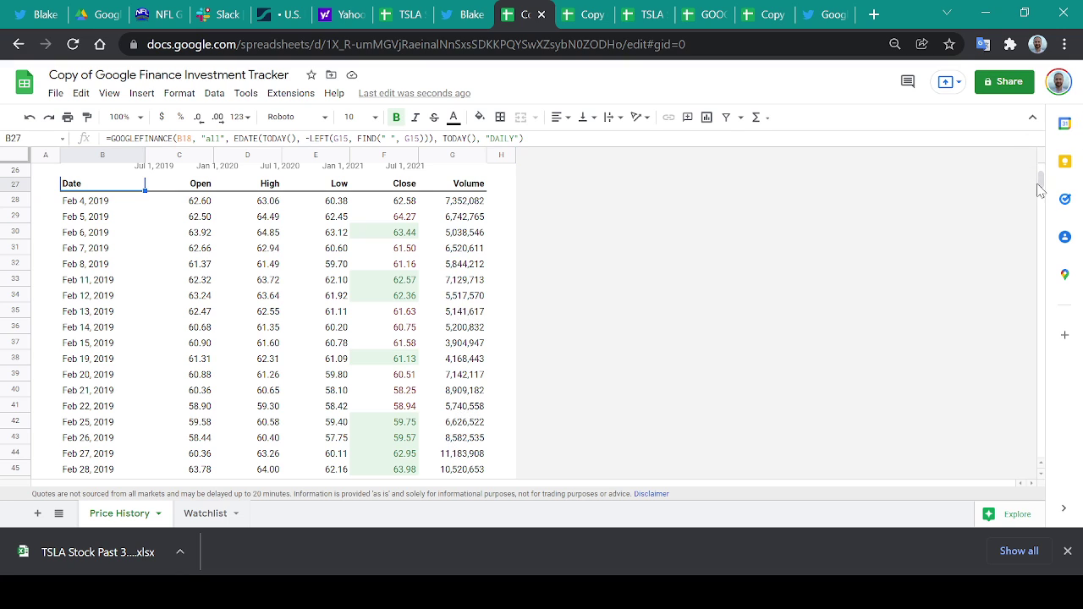
drag(1040, 189, 1074, 401)
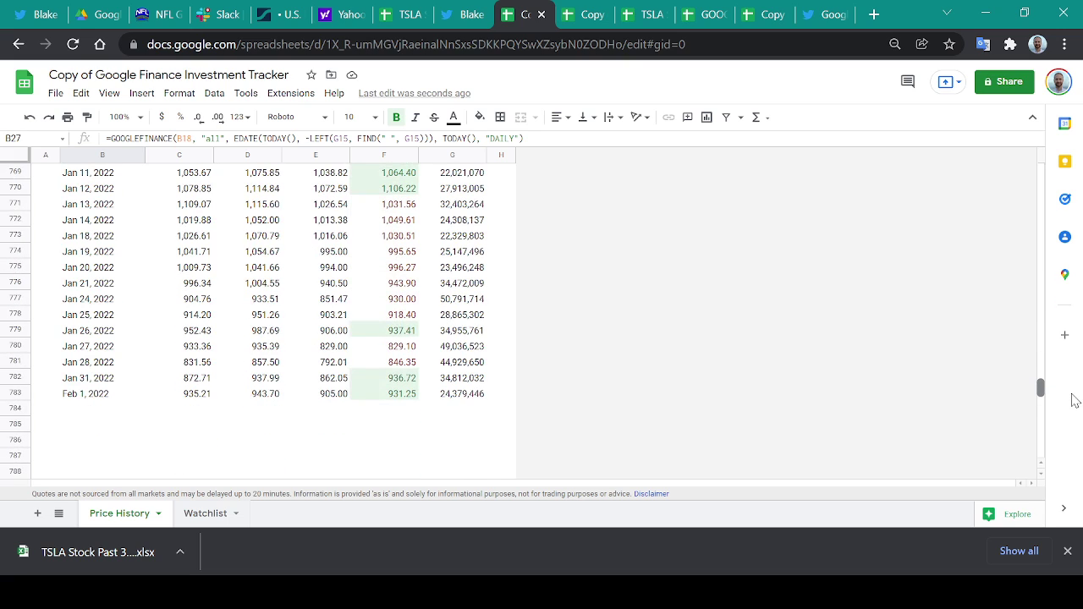
shift+click(479, 396)
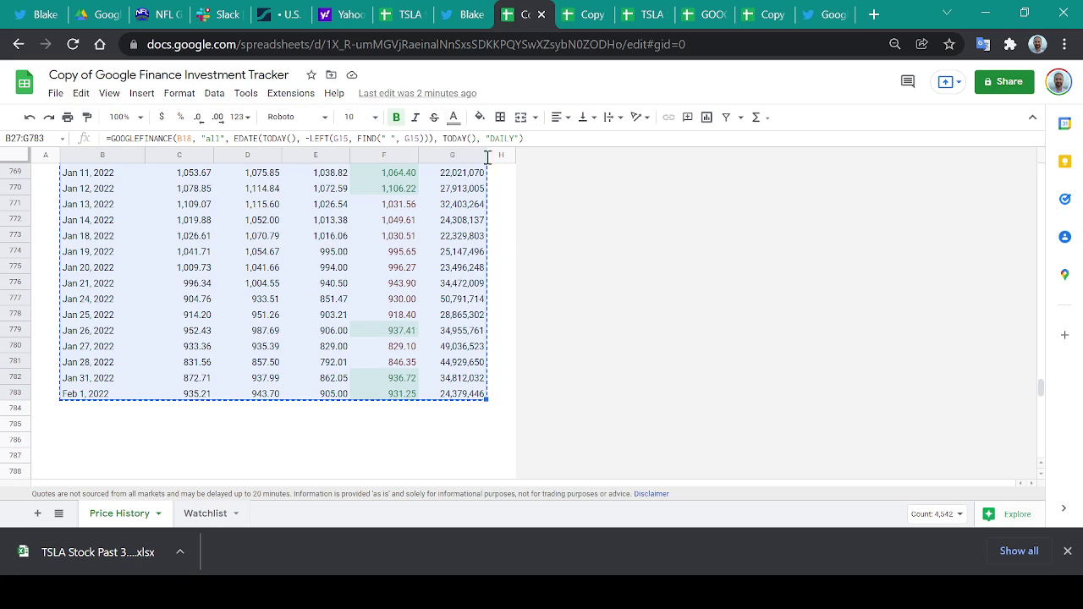
Create a new blank spreadsheet, paste the table, and undo the #REF! result.
click(55, 93)
mouse_move(77, 118)
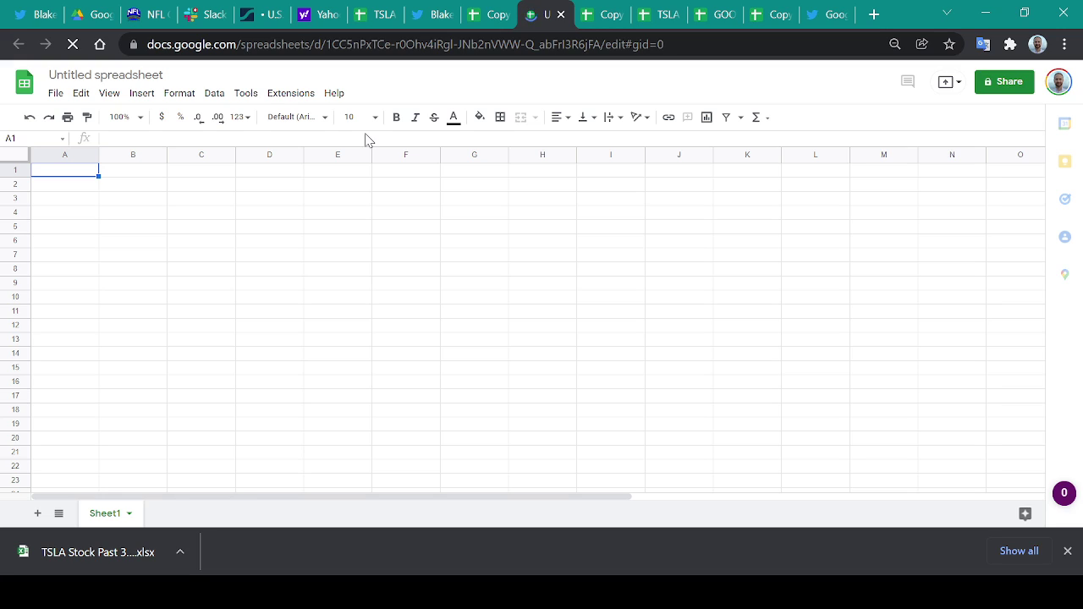
key(ctrl+v)
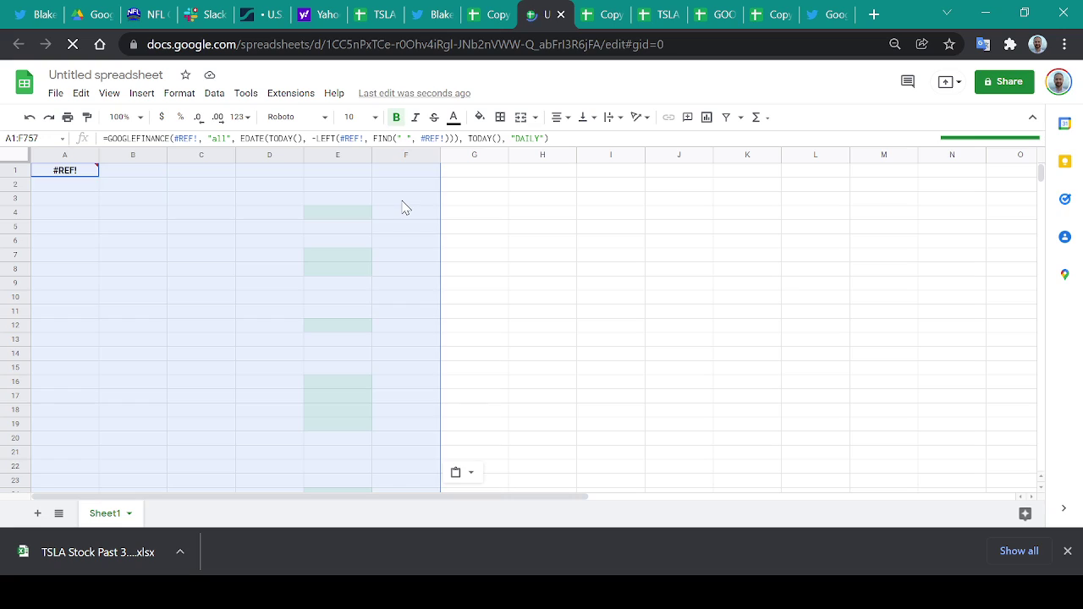
key(ctrl+z)
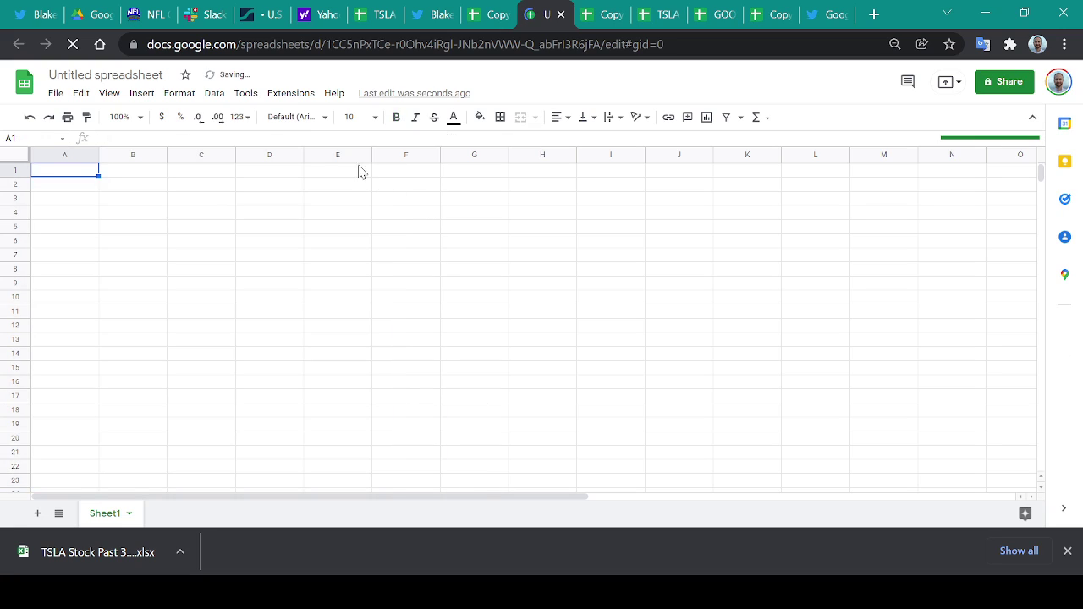
Paste the copied price table as values only into the new sheet.
click(80, 94)
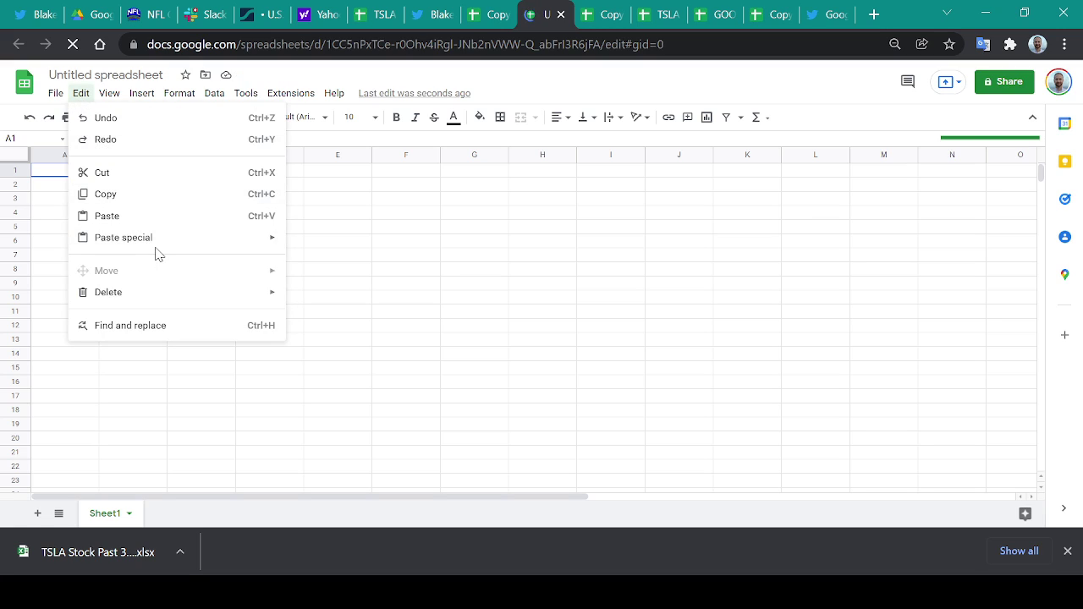
mouse_move(243, 245)
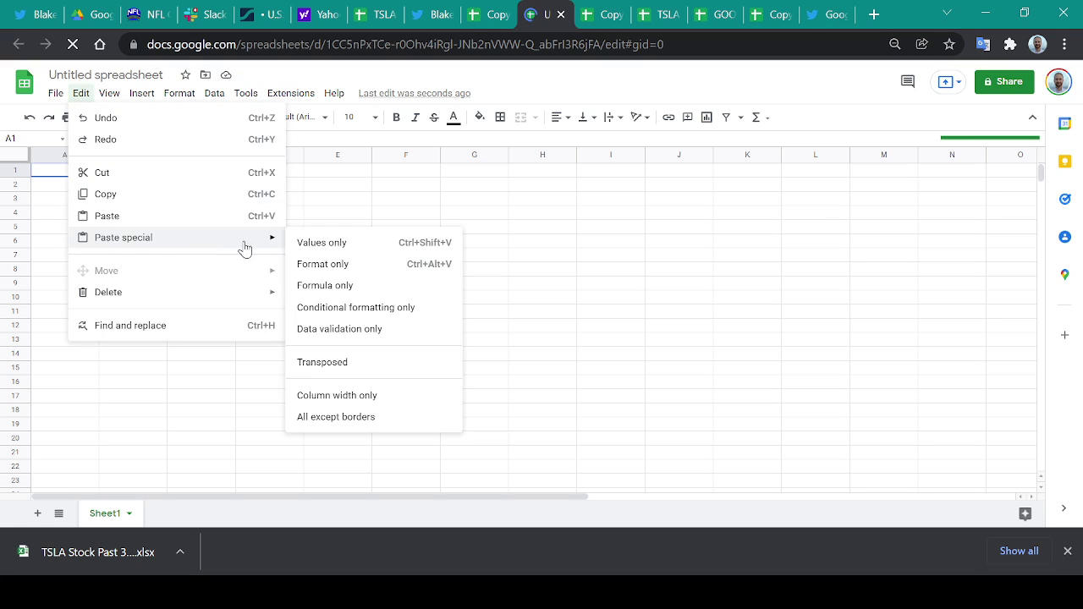
click(313, 244)
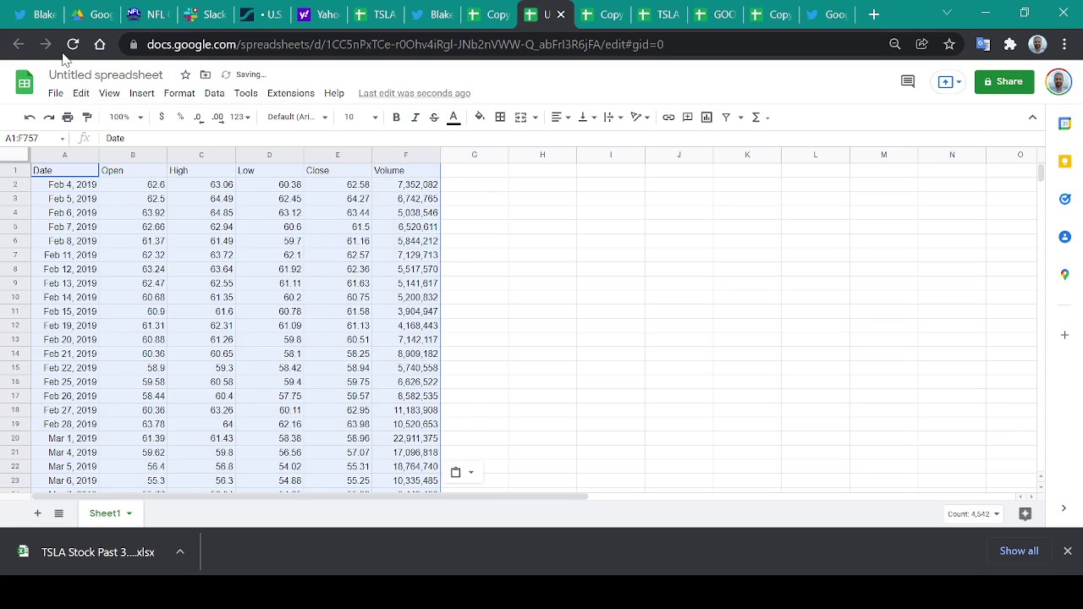
Rename the spreadsheet to 'TSLA Stock Price'.
click(140, 75)
text(T)
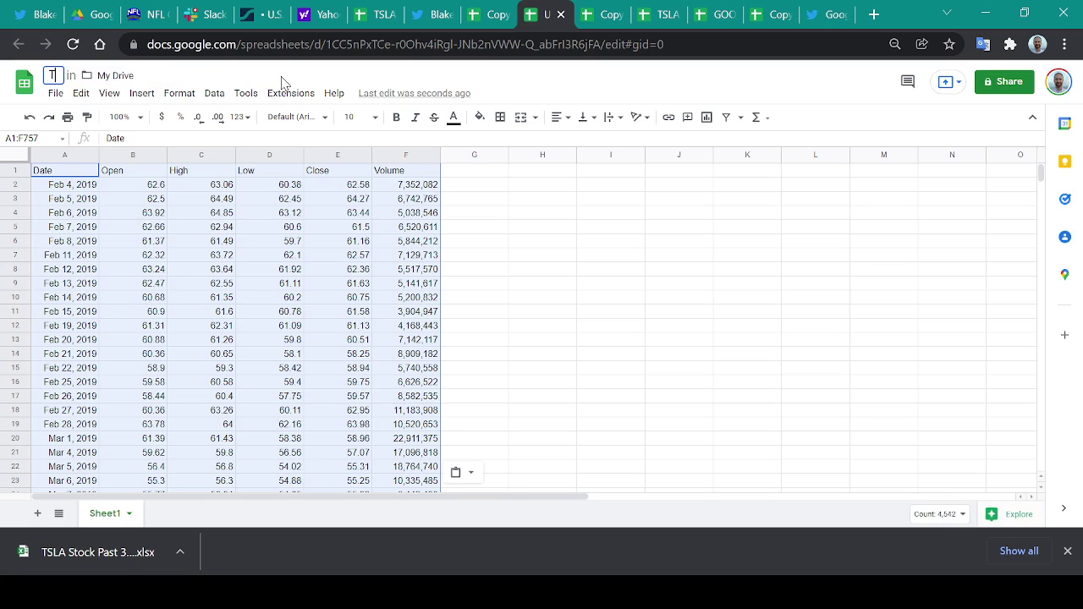
text(SLA Sto)
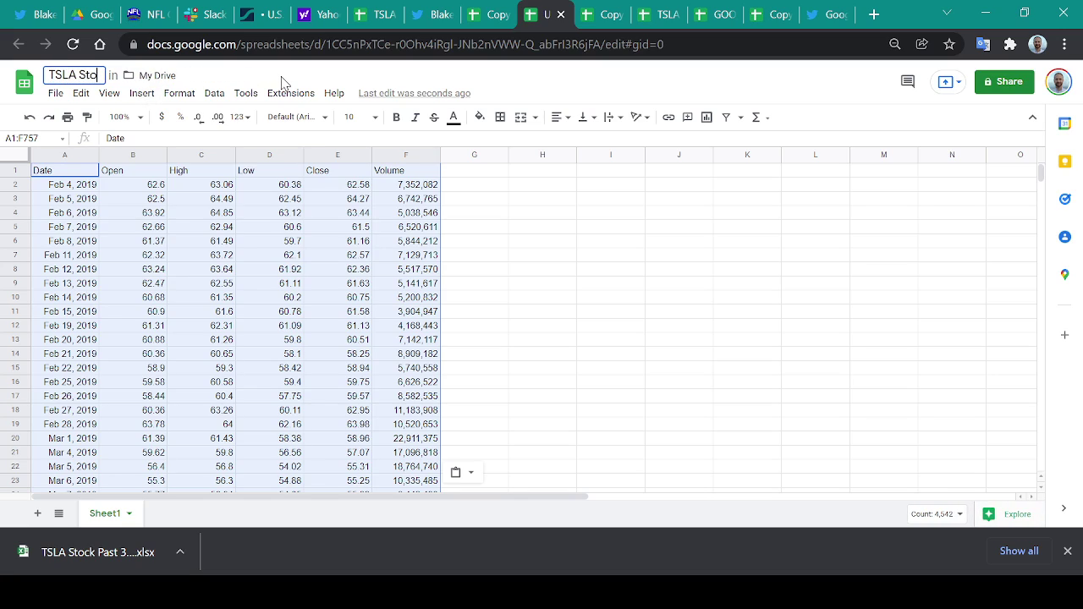
text(ck Price)
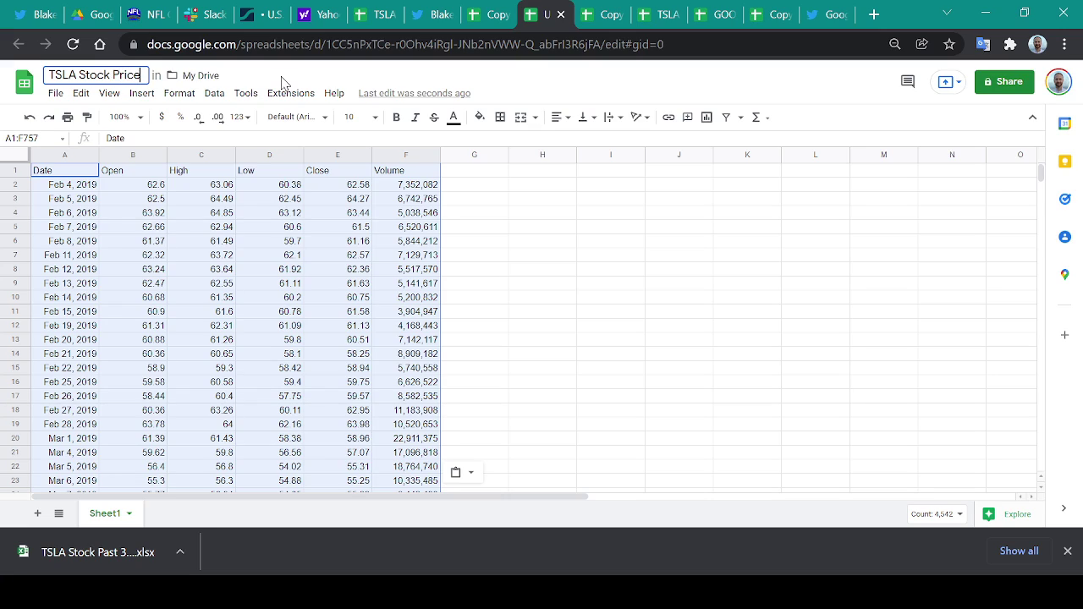
key(Return)
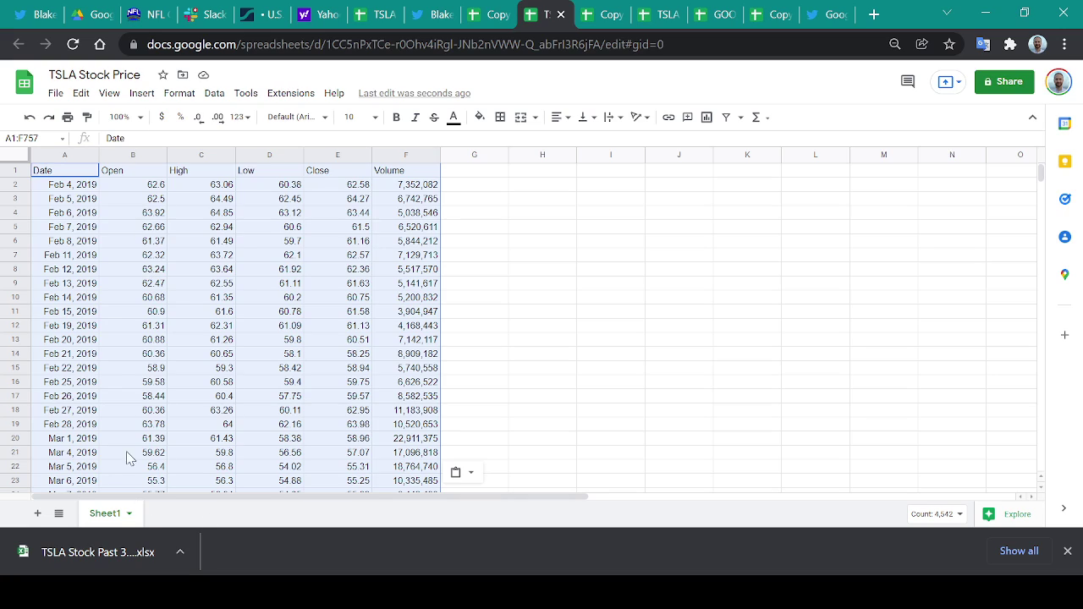
Download the TSLA Stock Price spreadsheet as an Excel .xlsx file.
click(55, 93)
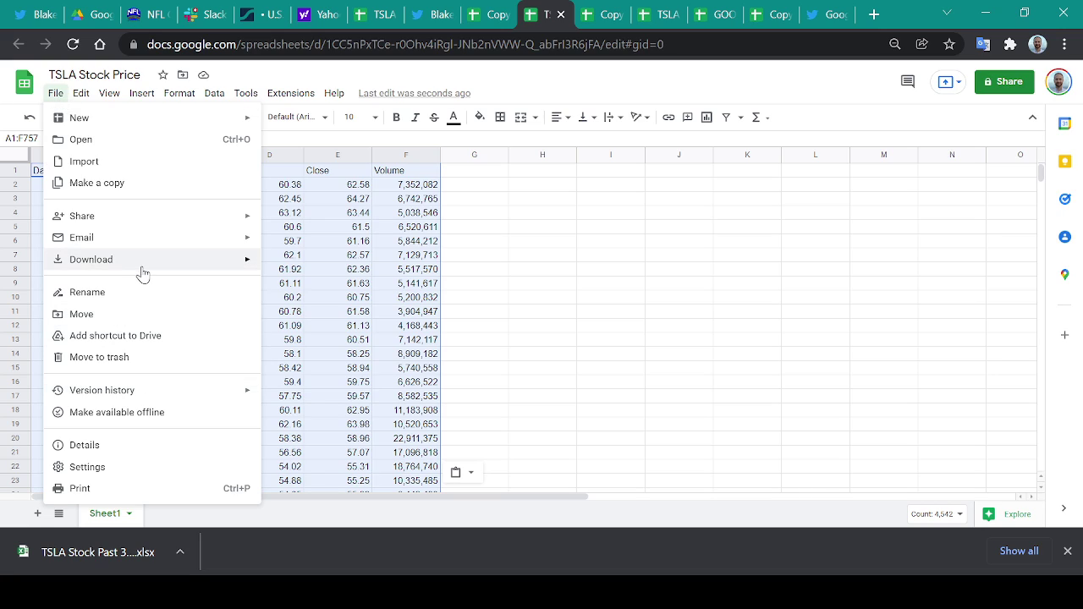
mouse_move(141, 263)
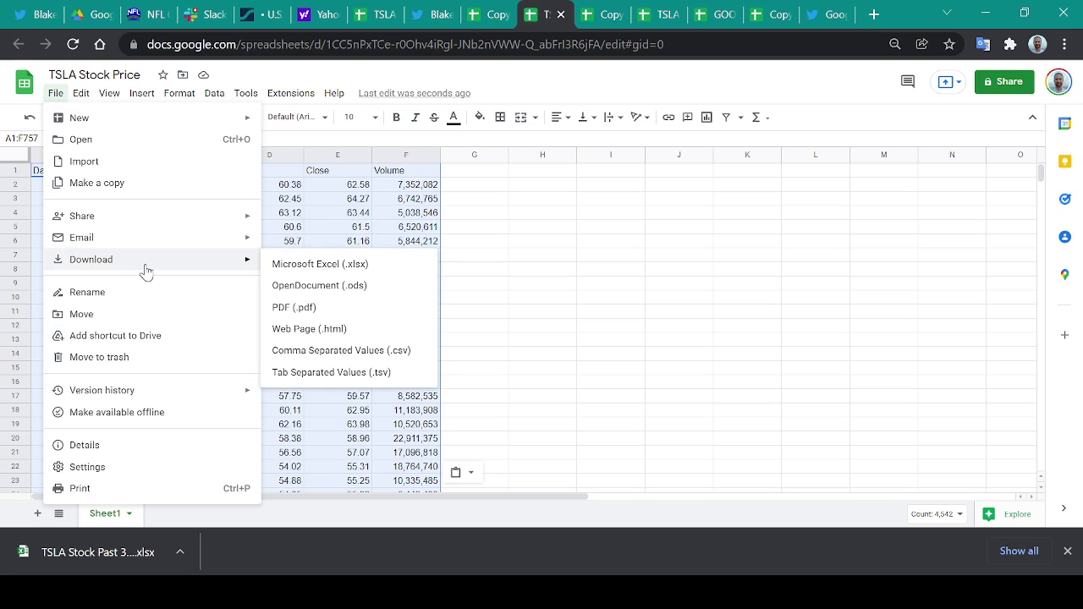
click(298, 270)
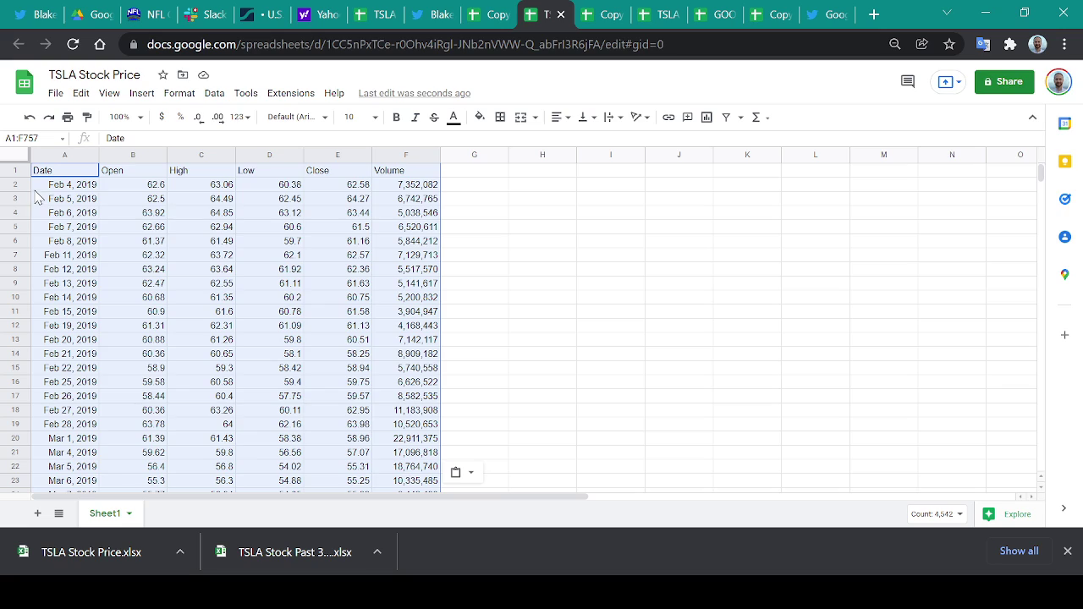
Select the stock table's header row, then switch to Tableau Desktop.
click(15, 171)
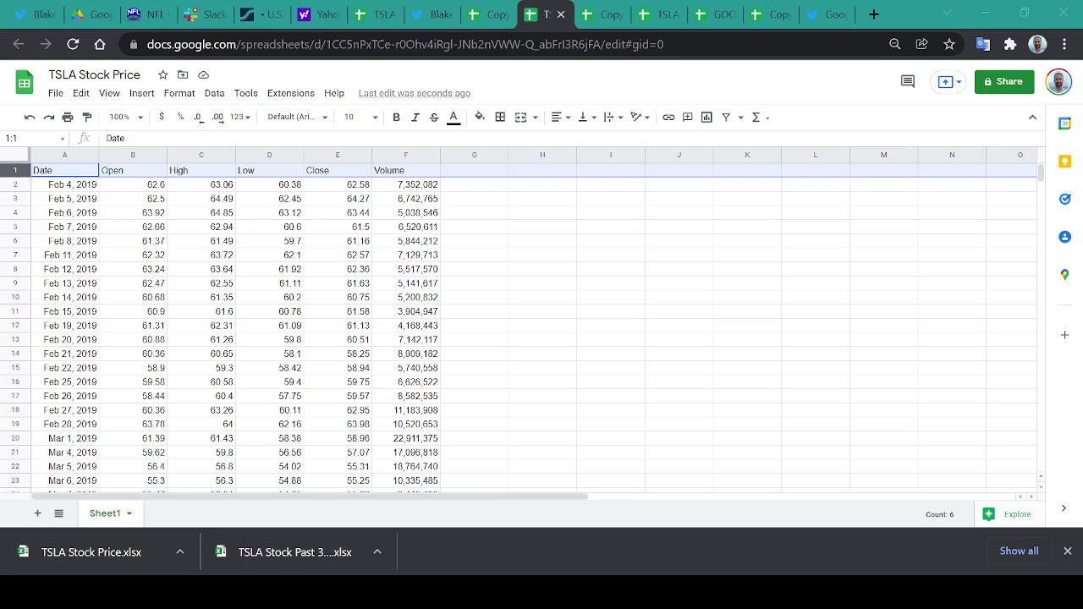
key(alt+Tab)
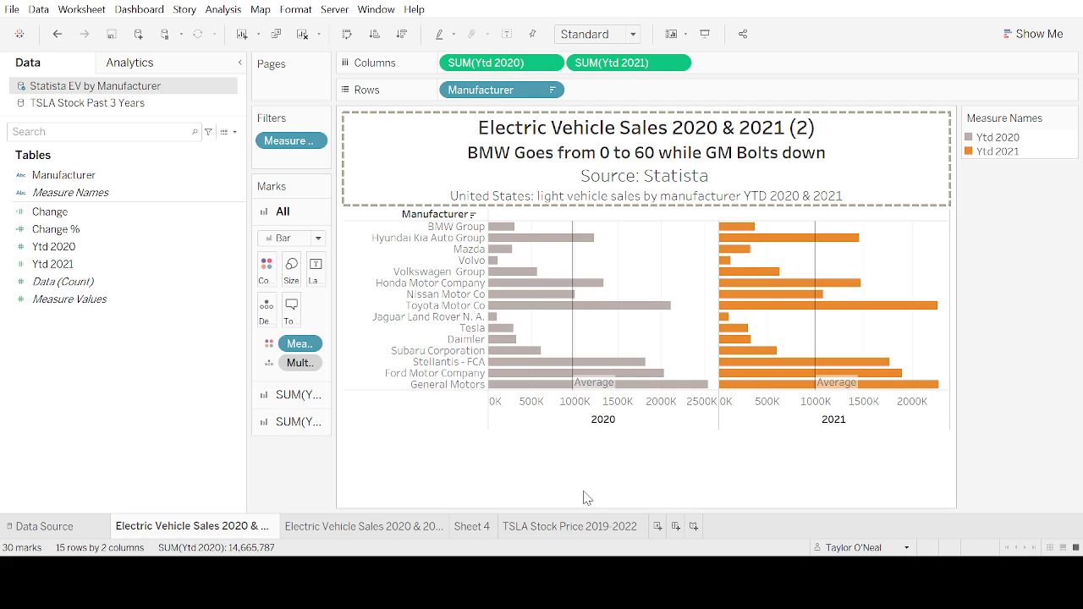
Add blank Sheet 5, glance at the data source, then open the Electric Vehicle Sales 2020 & 2021 chart.
click(658, 526)
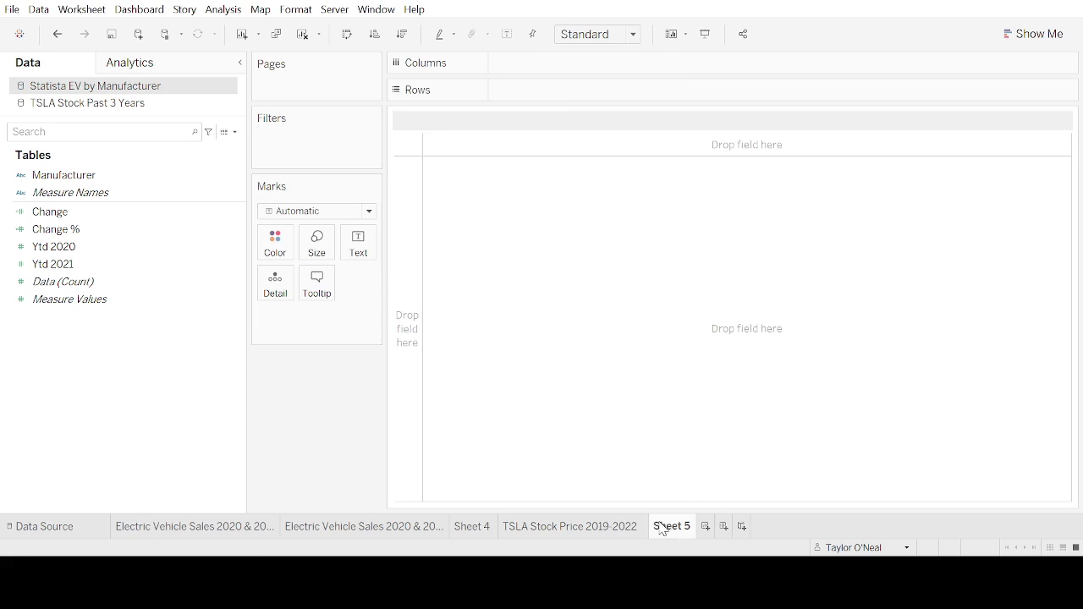
click(46, 527)
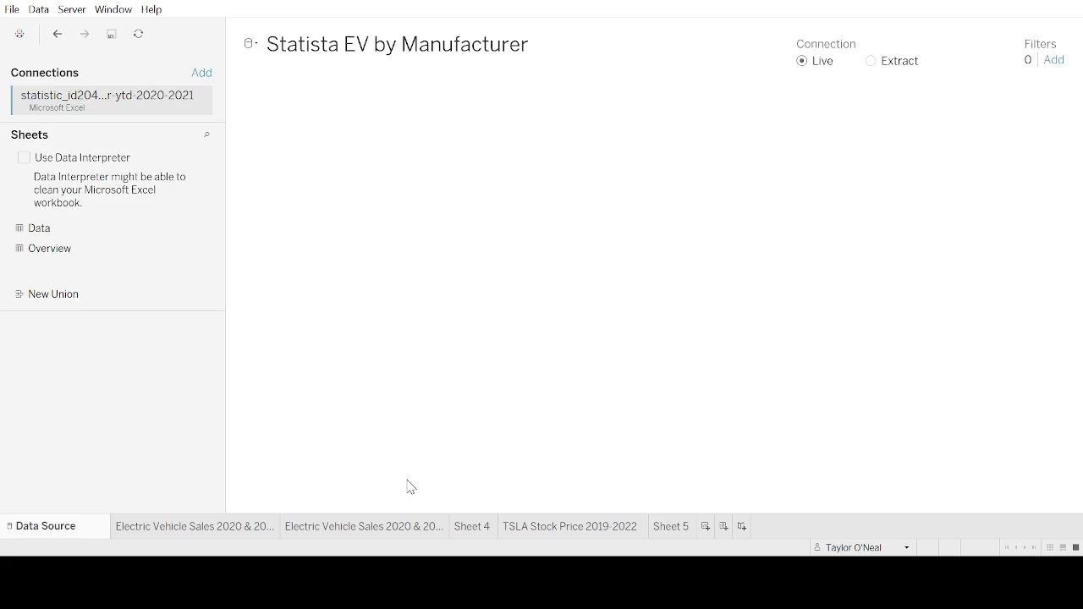
click(369, 527)
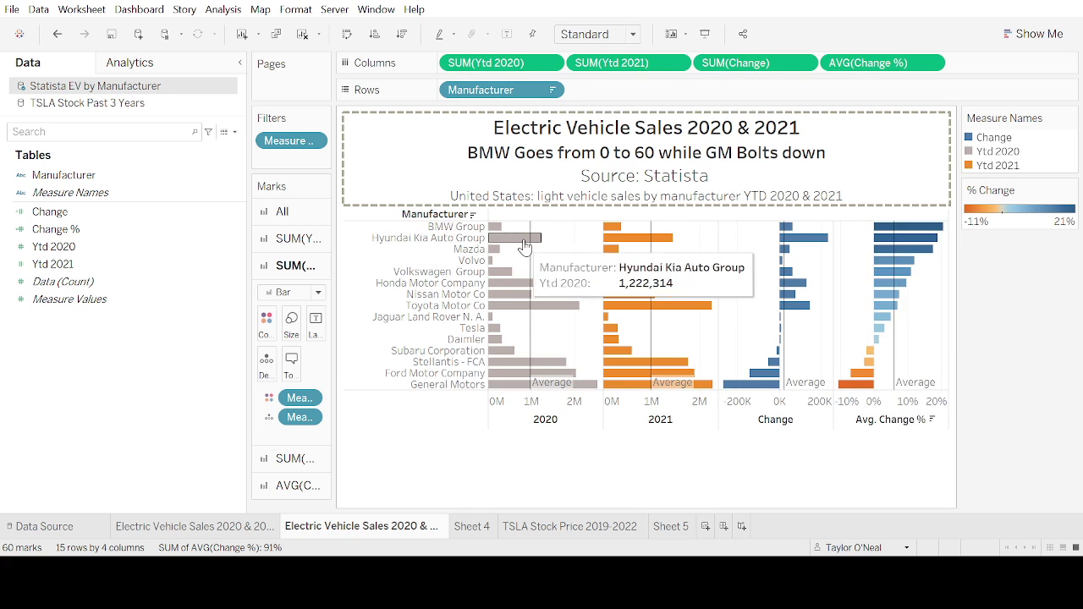
mouse_move(921, 235)
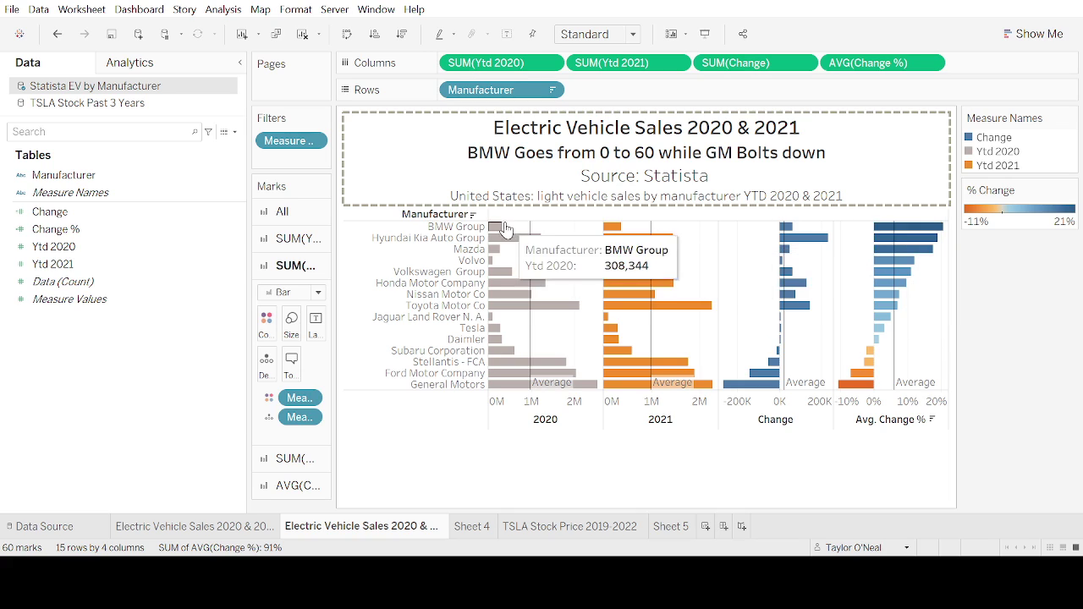
mouse_move(612, 238)
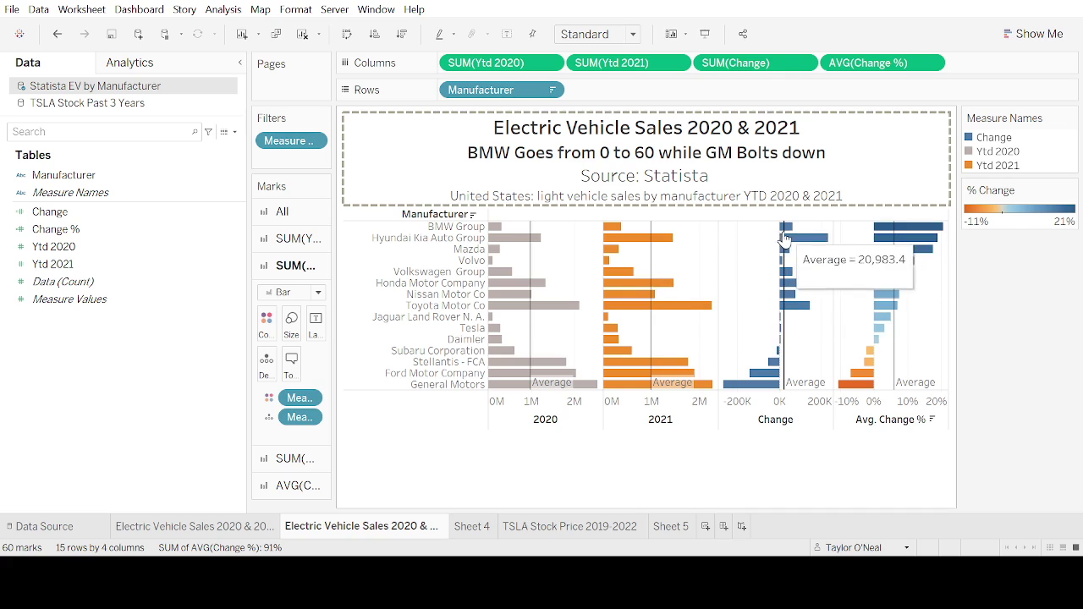
mouse_move(795, 233)
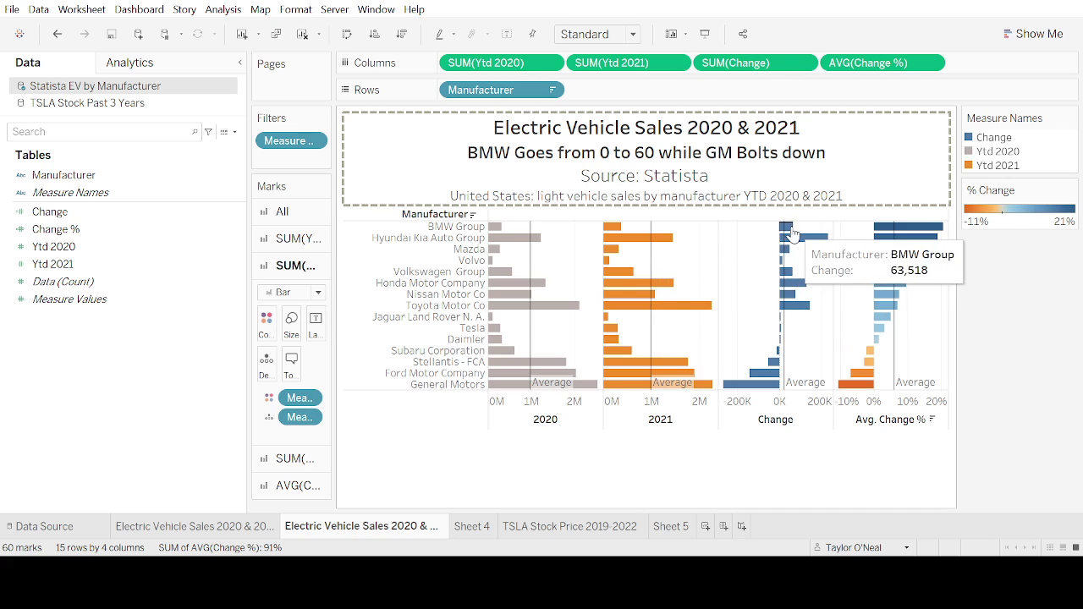
mouse_move(890, 230)
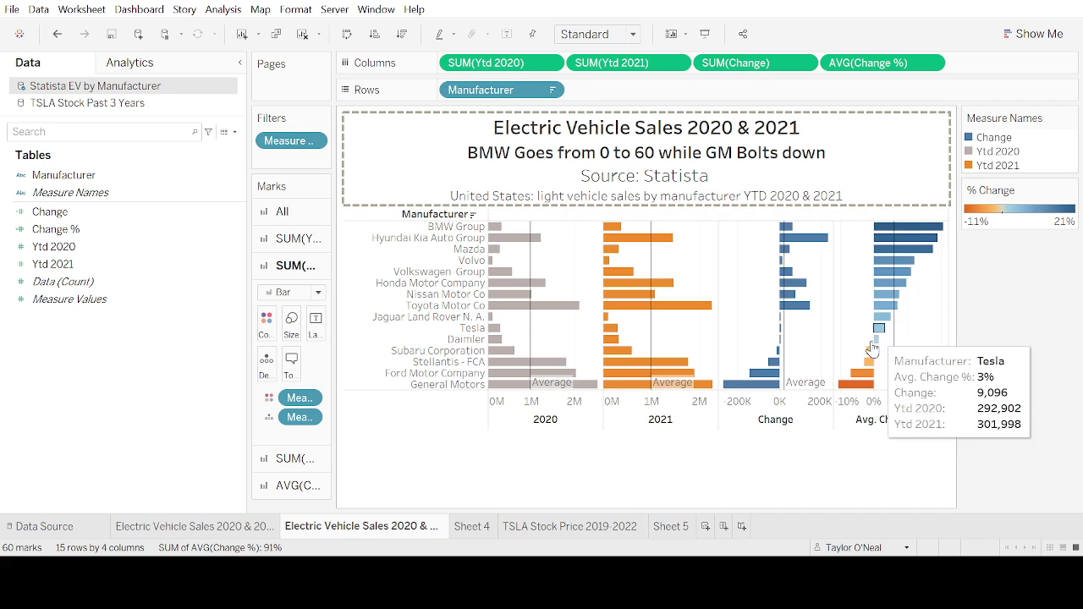
mouse_move(856, 392)
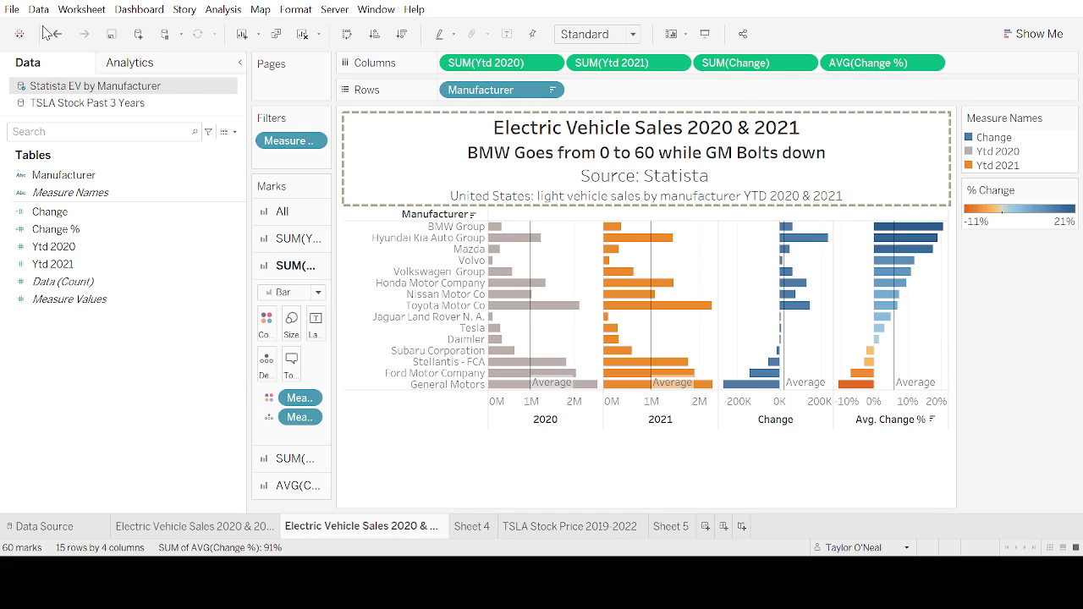
Connect the TSLA Stock Price Excel file as a new data source, keeping Date as a date type.
key(ctrl+d)
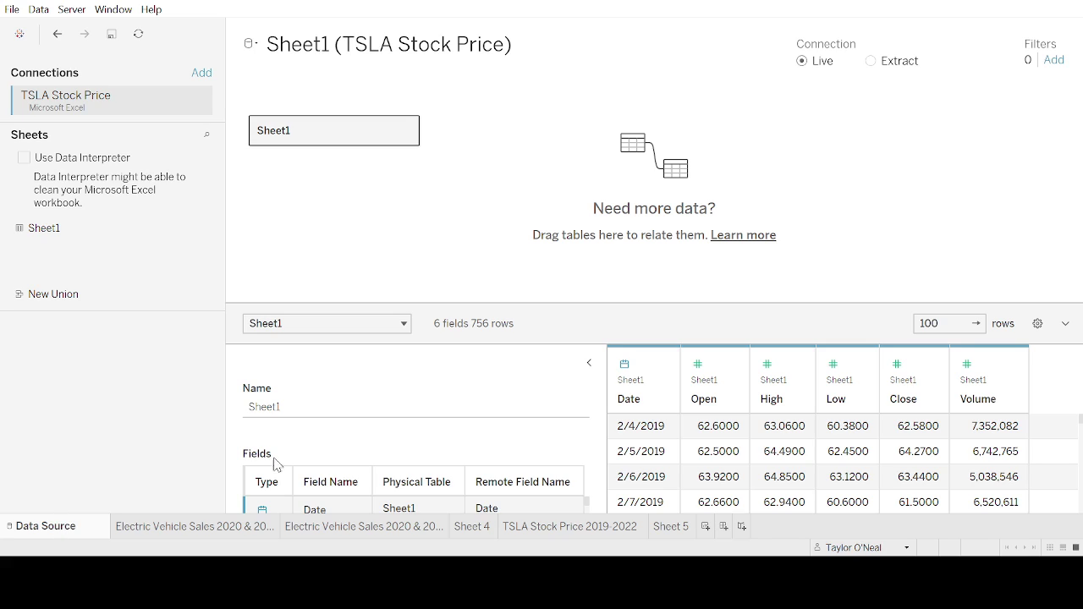
click(626, 365)
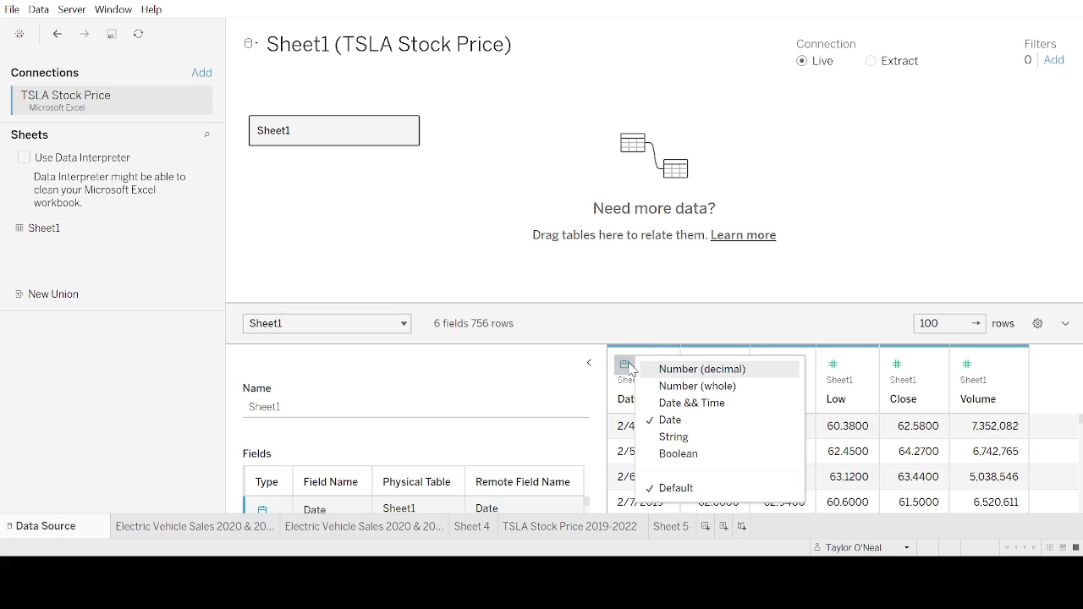
click(658, 316)
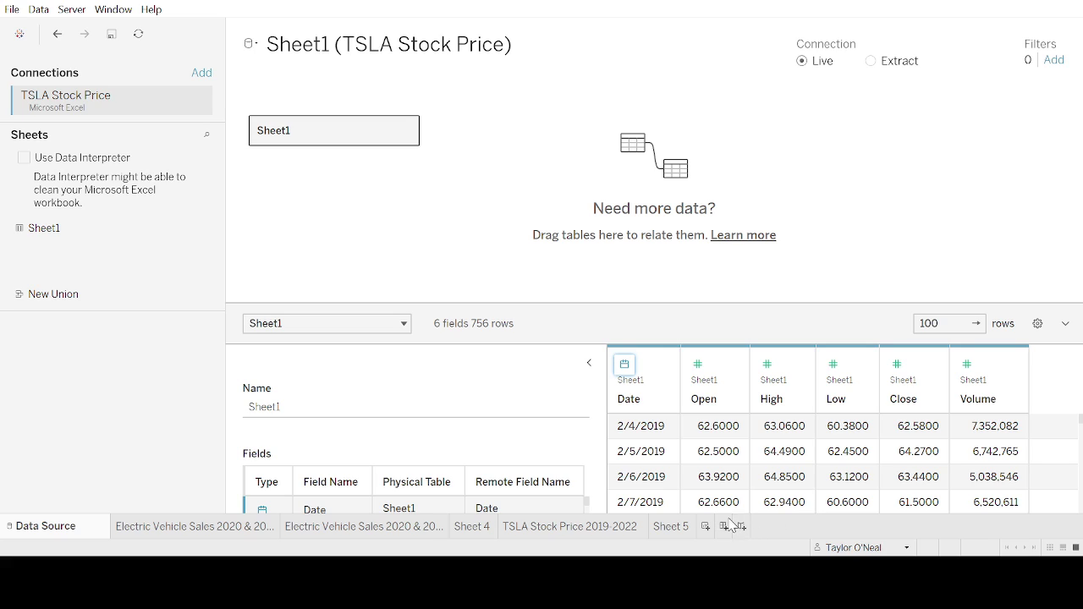
On Sheet 5, plot the TSLA High price as a line over Date.
click(679, 530)
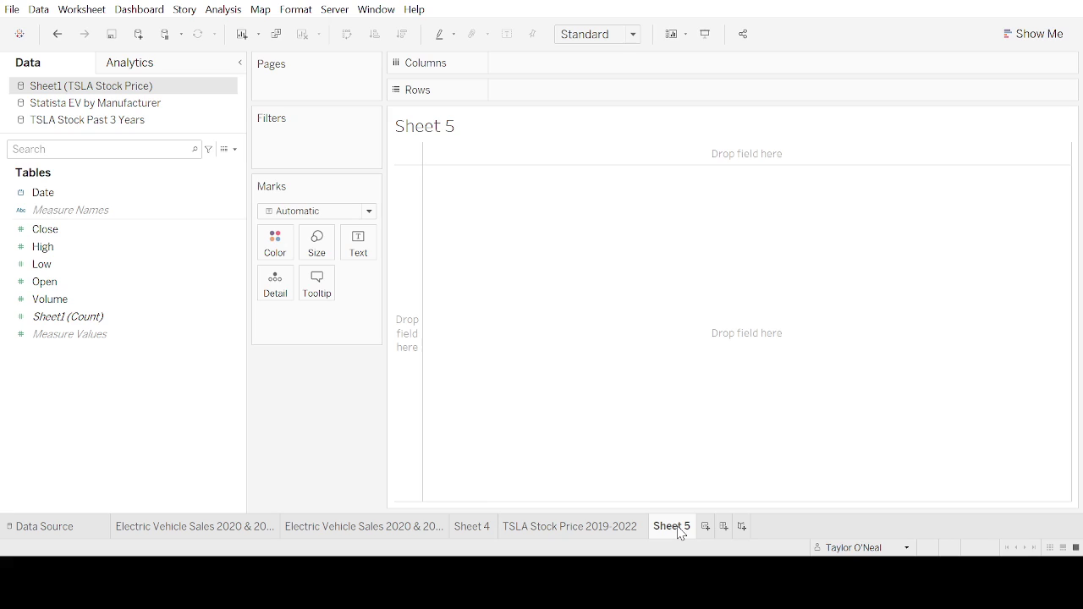
click(161, 195)
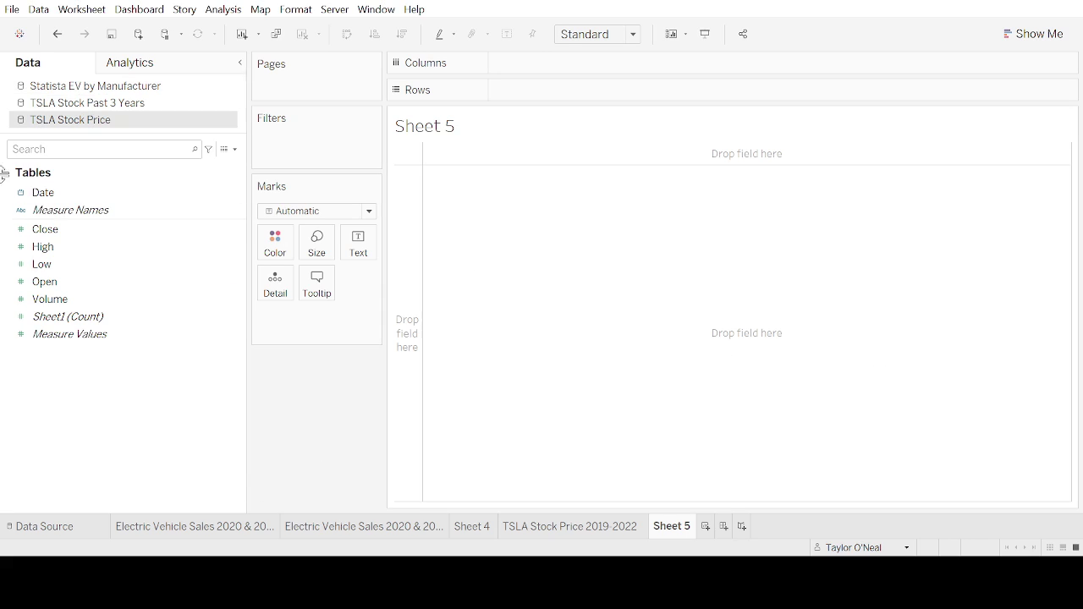
drag(42, 193, 549, 74)
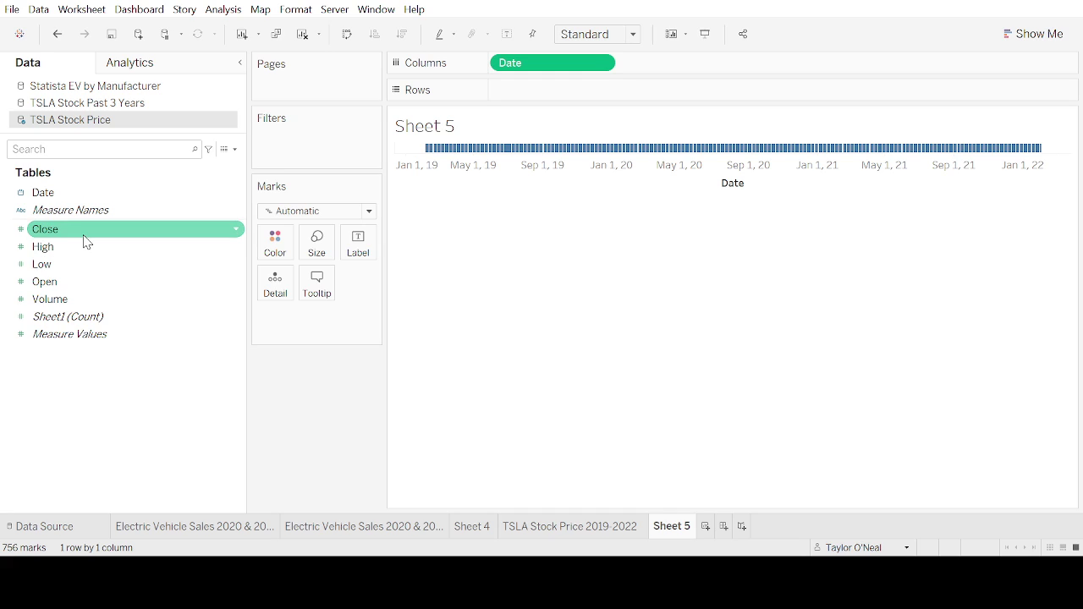
mouse_move(84, 246)
mouse_down()
mouse_move(573, 80)
mouse_move(567, 89)
mouse_up()
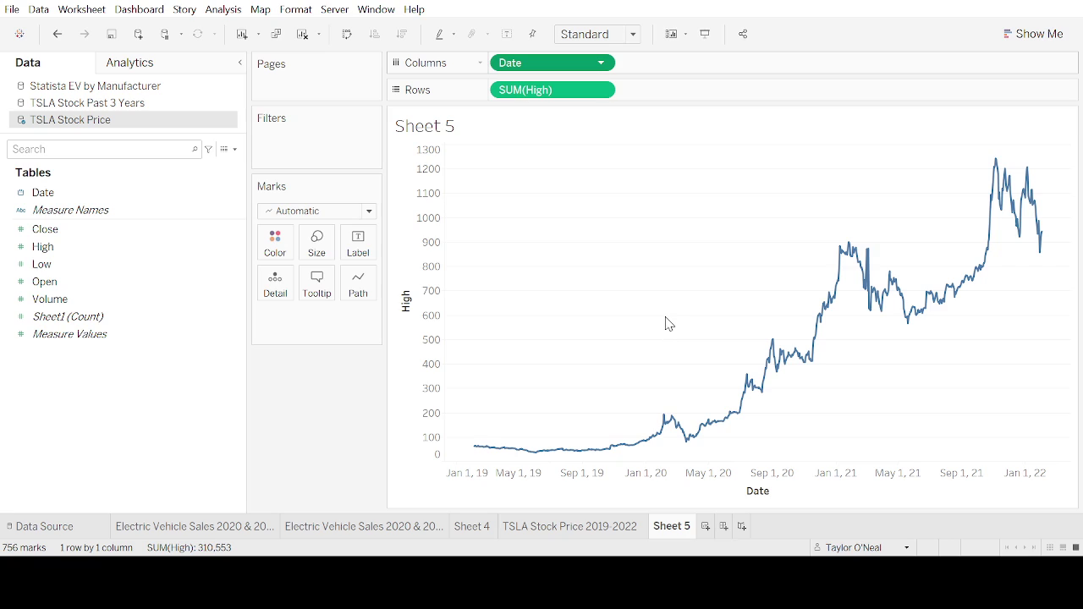
mouse_move(990, 192)
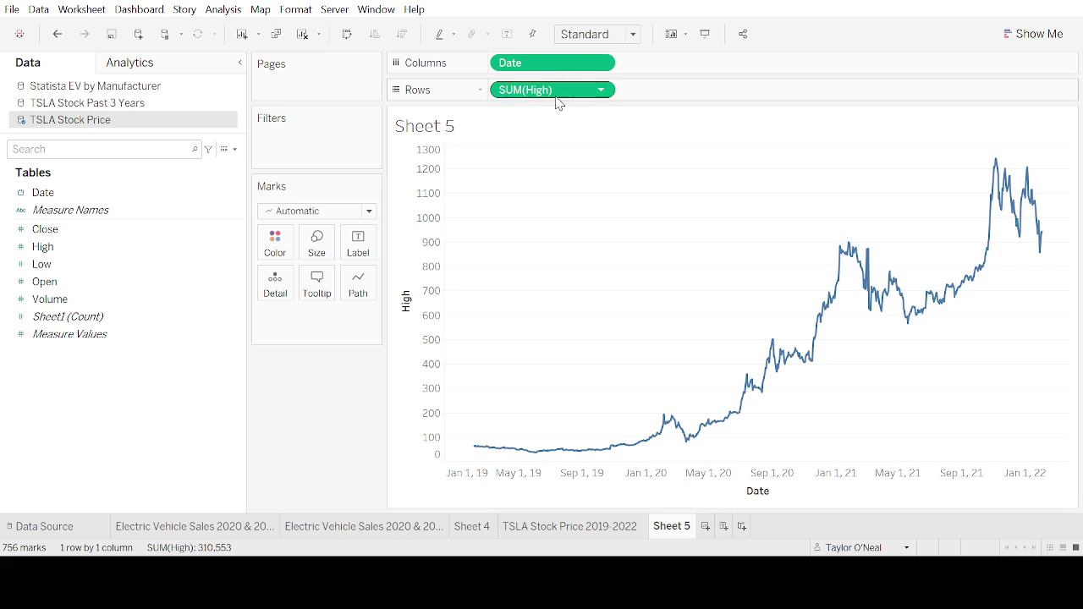
click(546, 64)
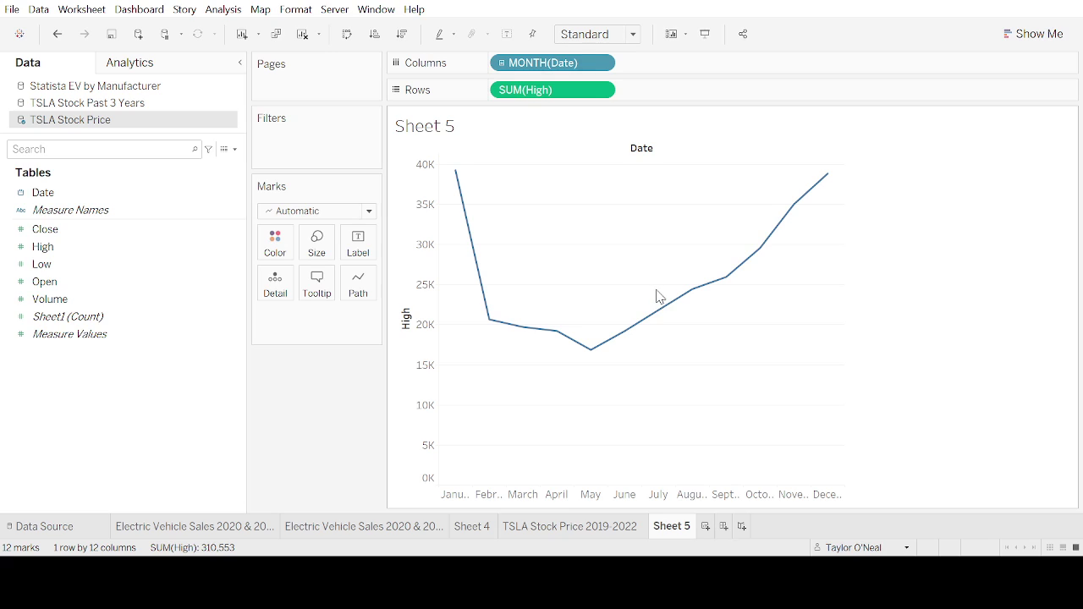
Change the High measure's aggregation from SUM to Average.
mouse_move(463, 191)
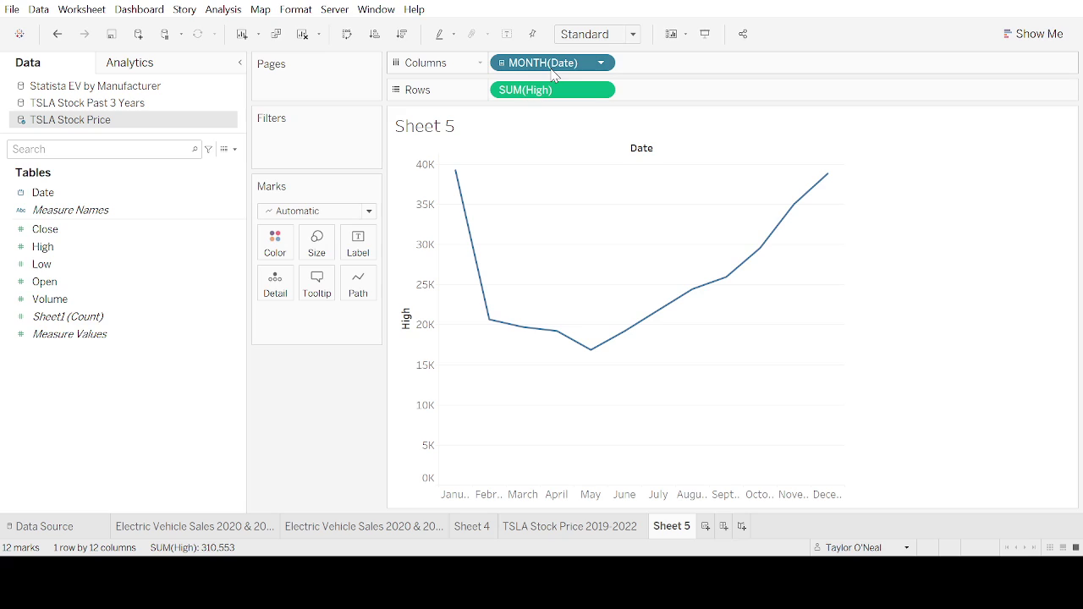
click(513, 95)
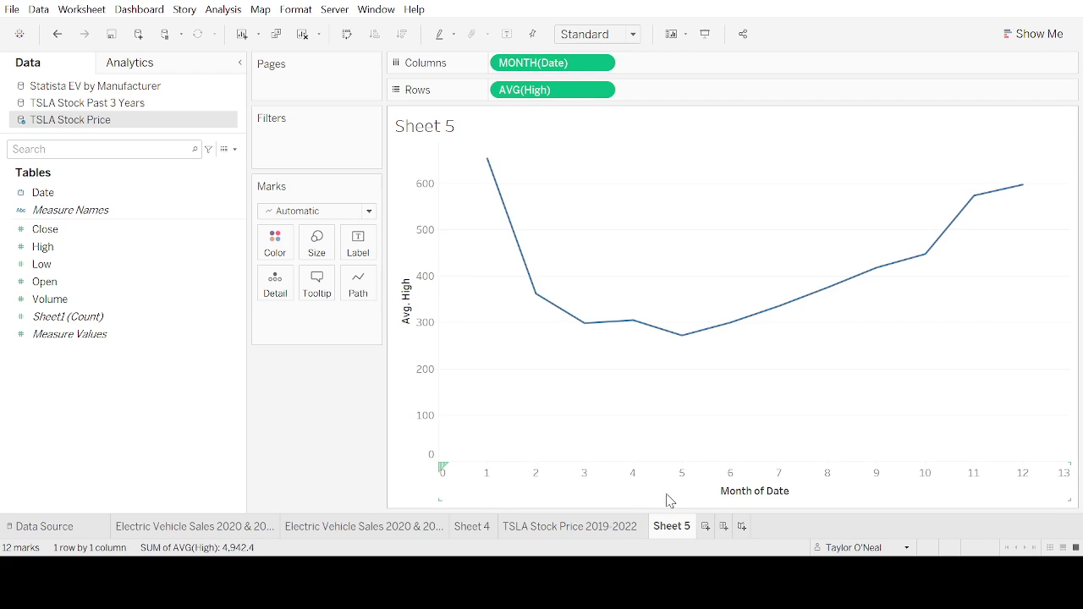
mouse_move(496, 174)
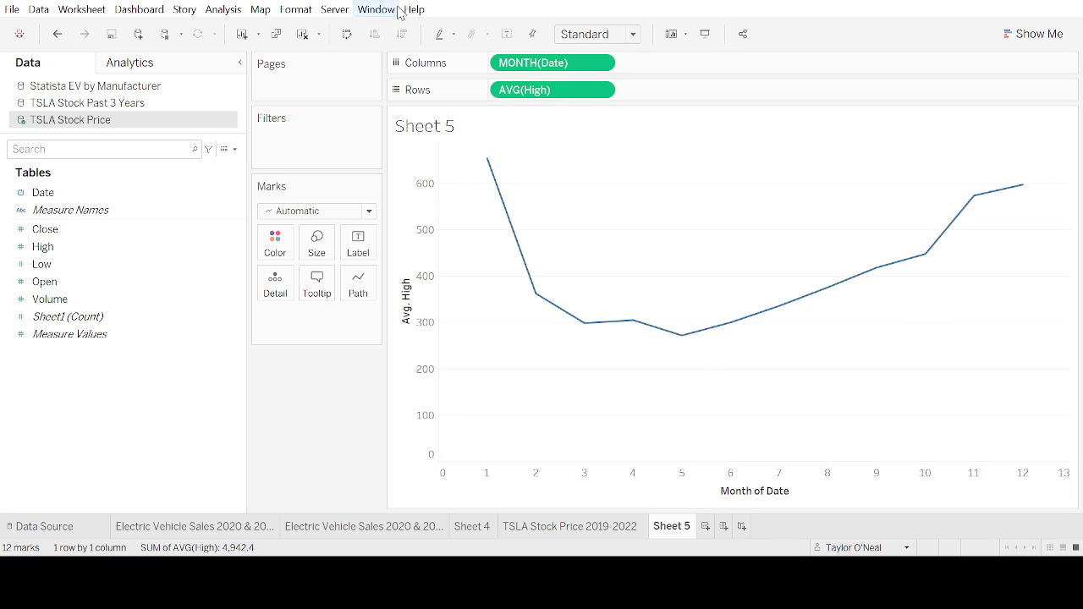
Try quarterly date grouping, then undo back to the exact daily Date line.
click(546, 62)
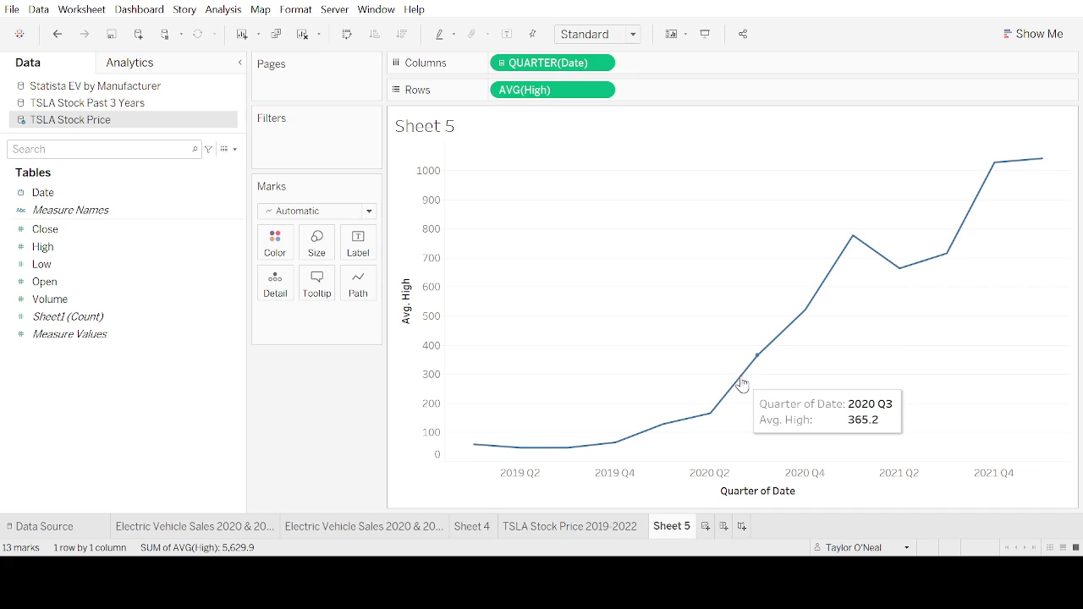
click(572, 66)
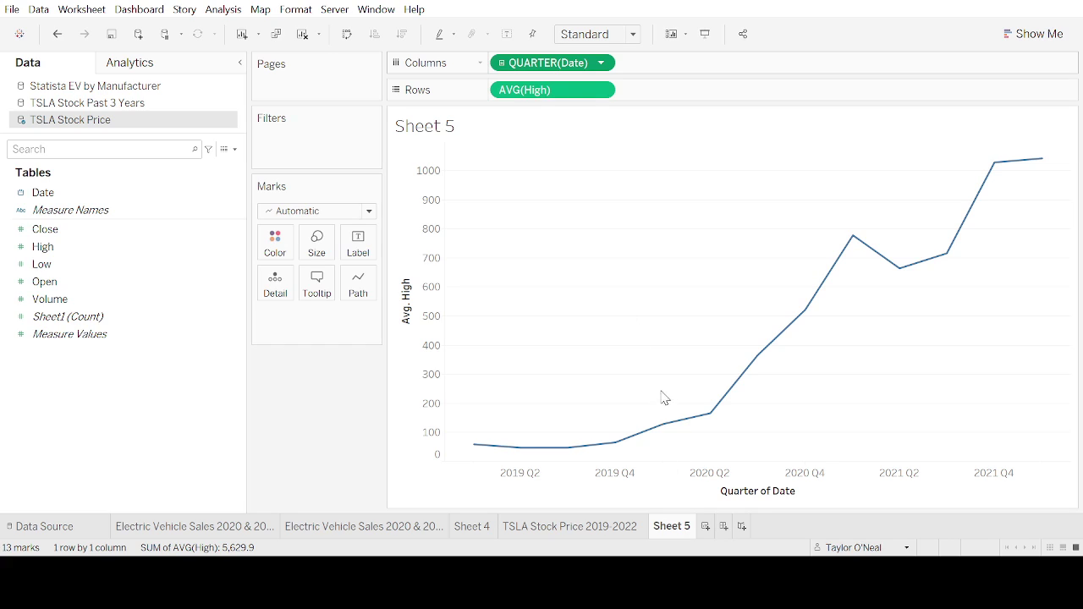
key(ctrl+z)
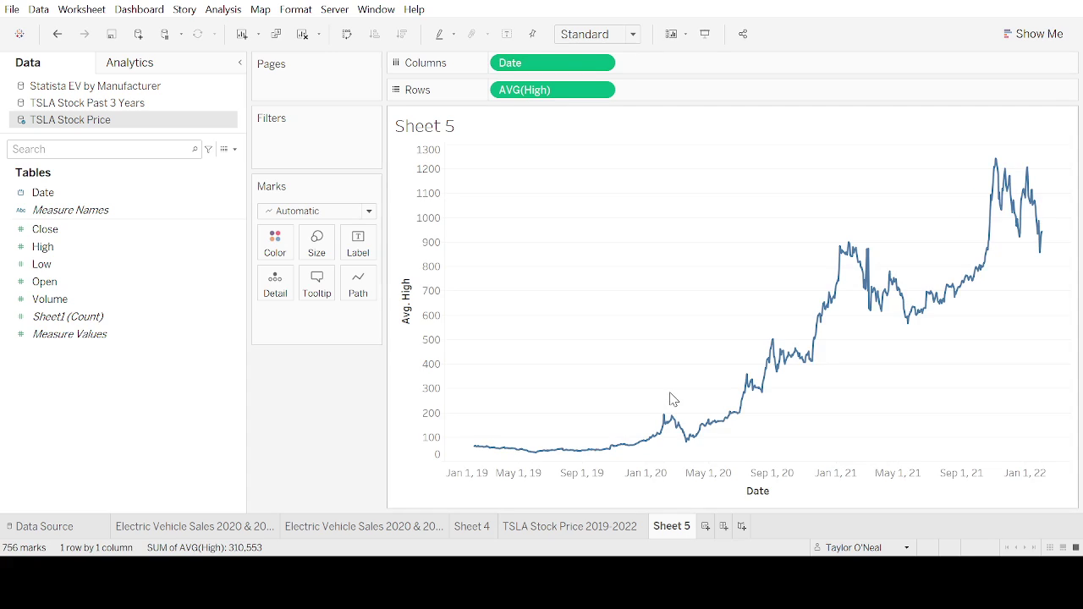
key(ctrl+y)
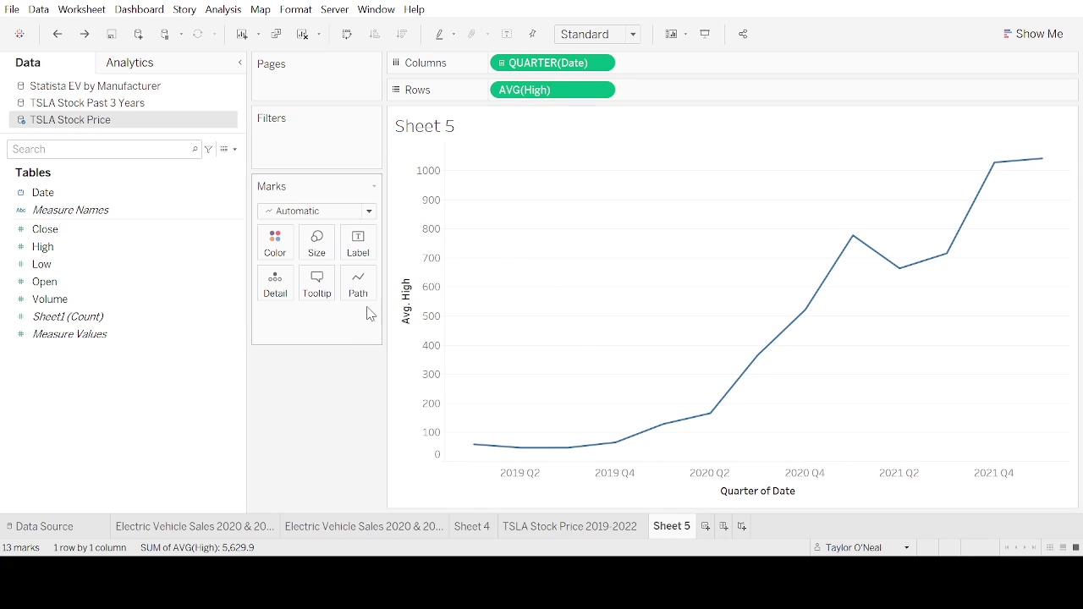
key(ctrl+z)
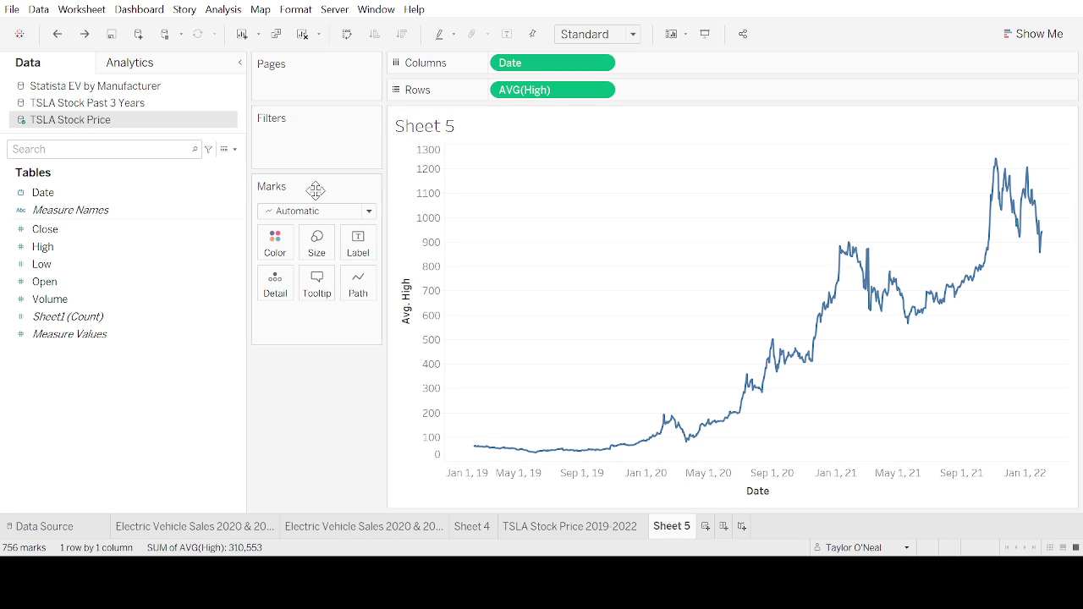
Colour the AVG(High) line by SUM(Volume) and title the legend Trading Volume.
click(88, 301)
drag(88, 309, 275, 252)
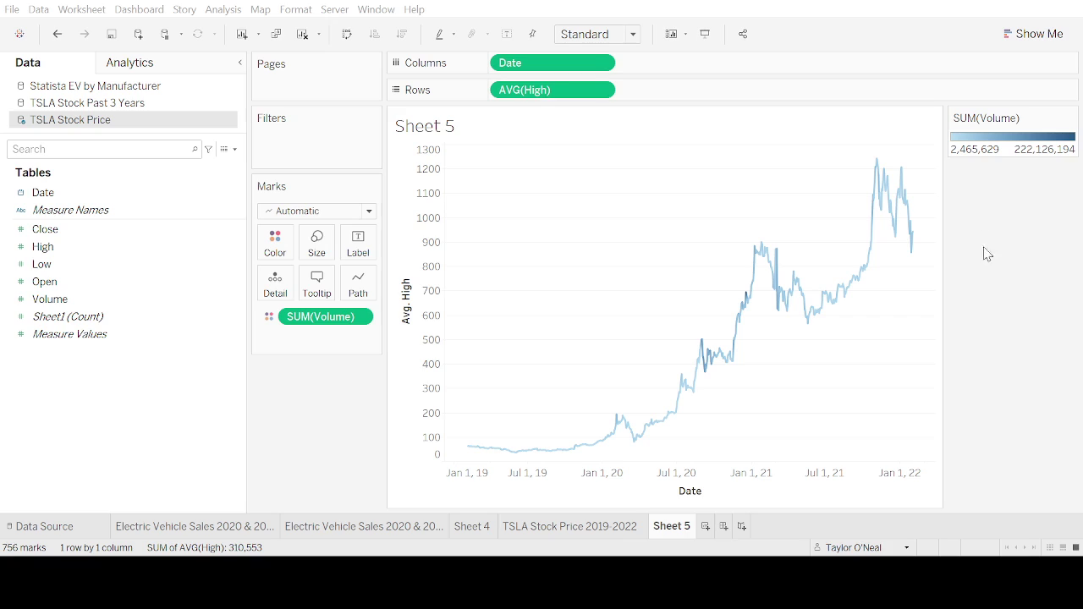
click(615, 365)
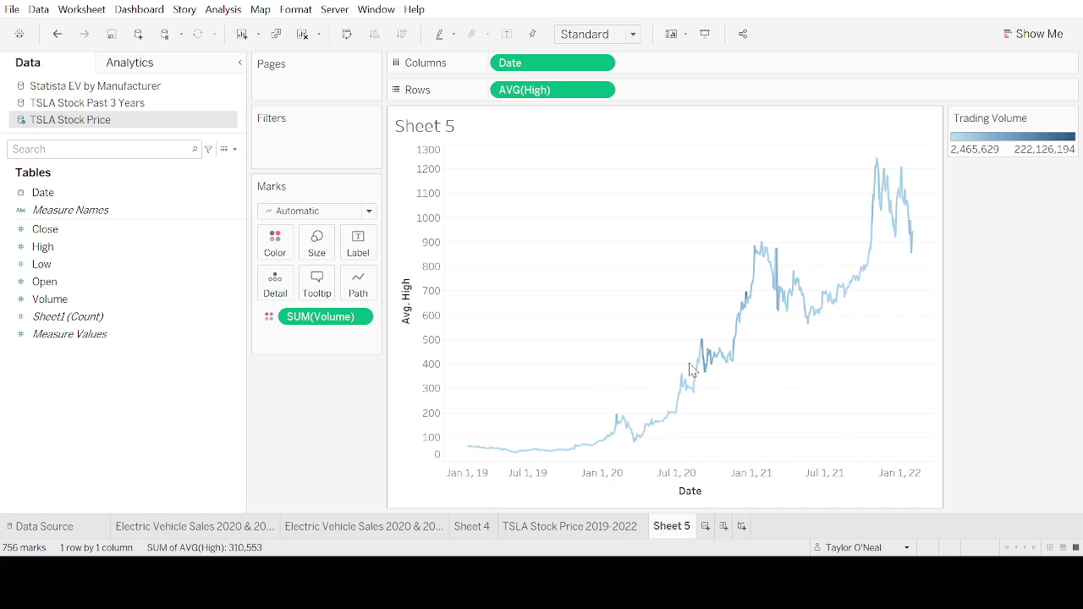
mouse_move(710, 372)
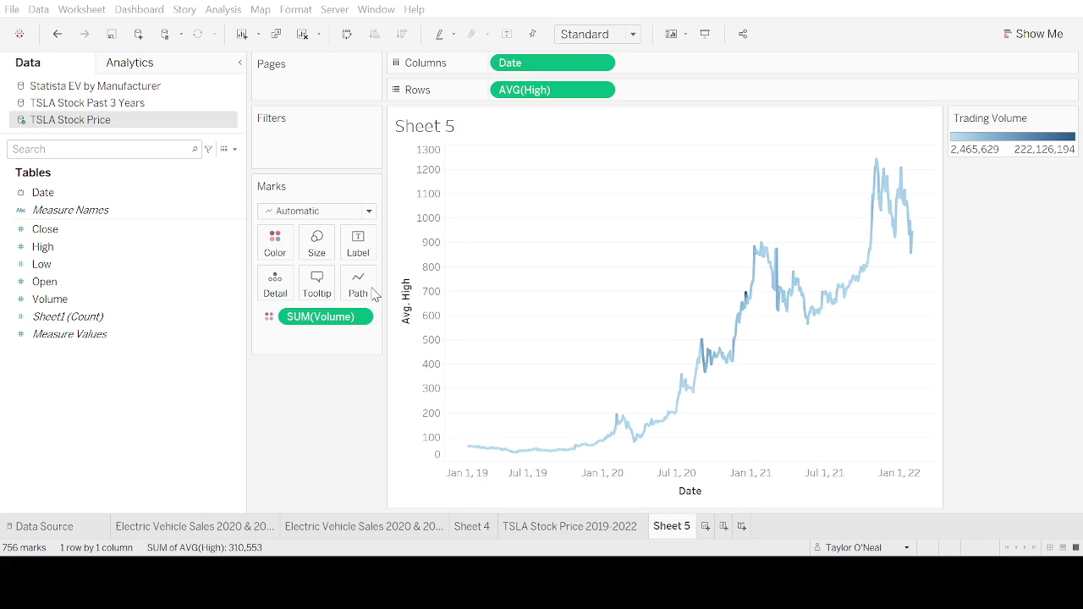
Make the line marks thicker, then set them back to the thinner size.
key(ctrl+shift+b)
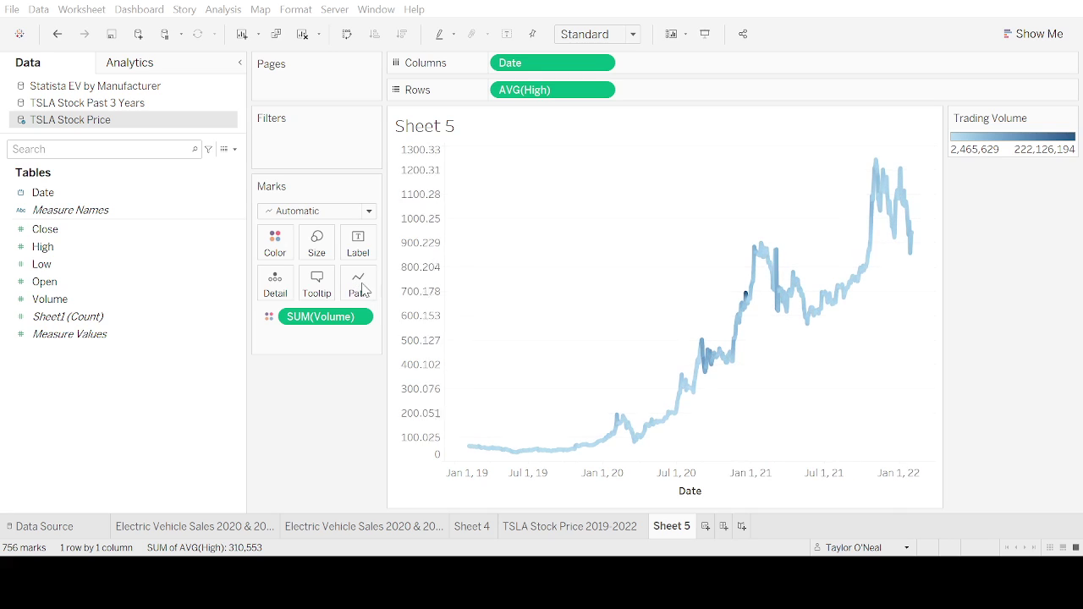
key(ctrl+shift+a)
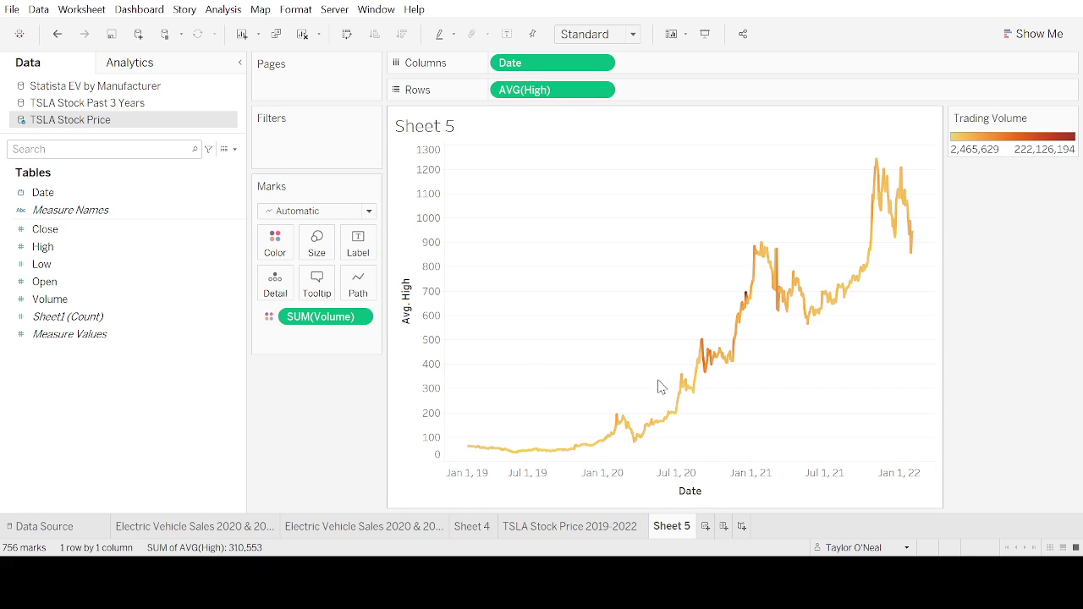
mouse_move(739, 311)
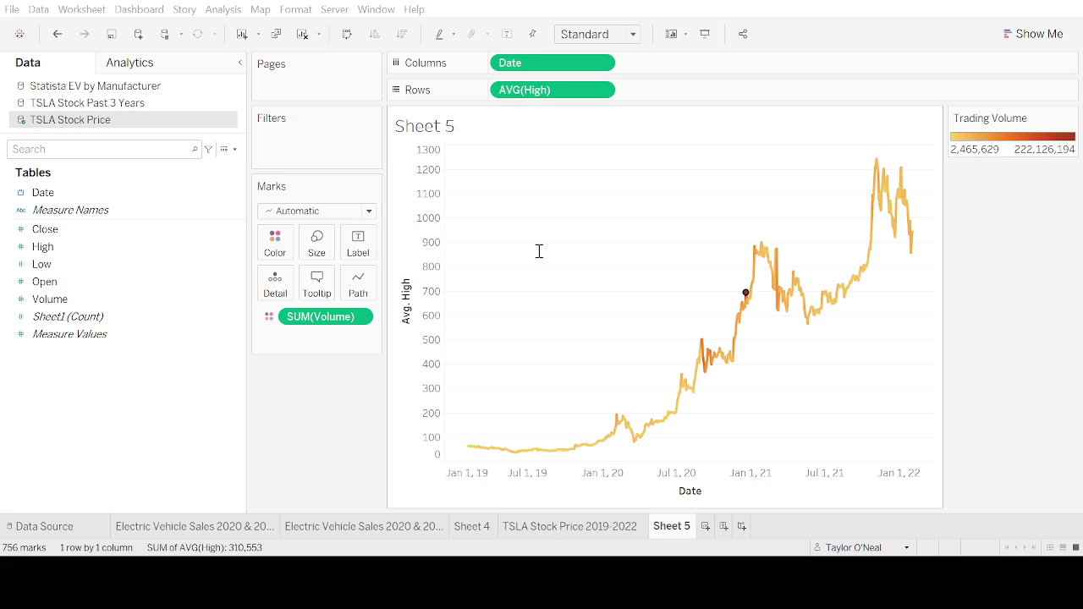
Move the 12/18/2020 'THING HAPPENED!' annotation up-left above the line and widen it.
click(746, 292)
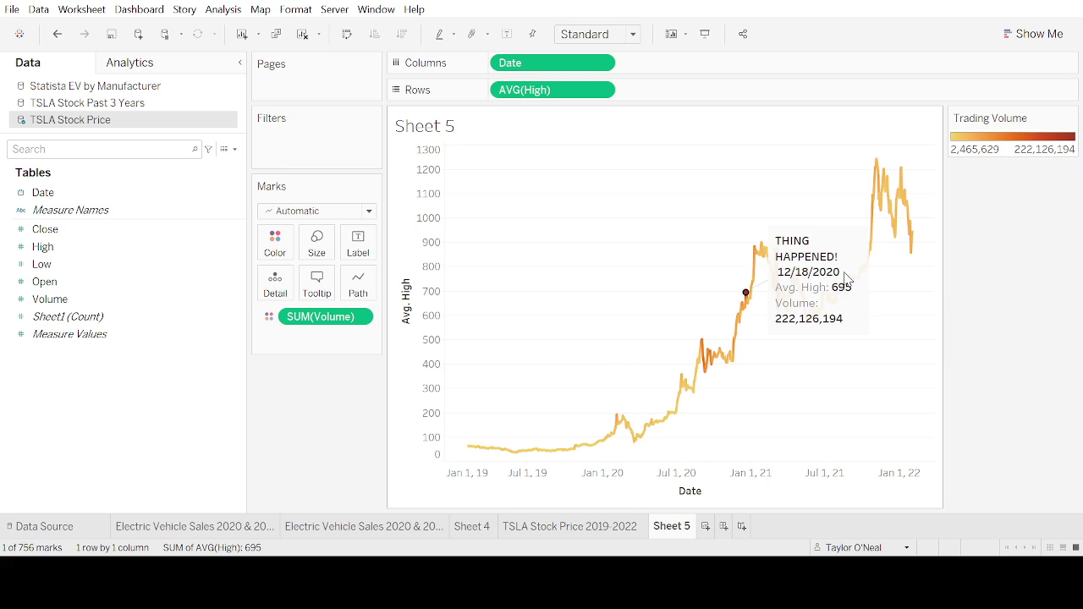
click(821, 251)
drag(821, 251, 557, 189)
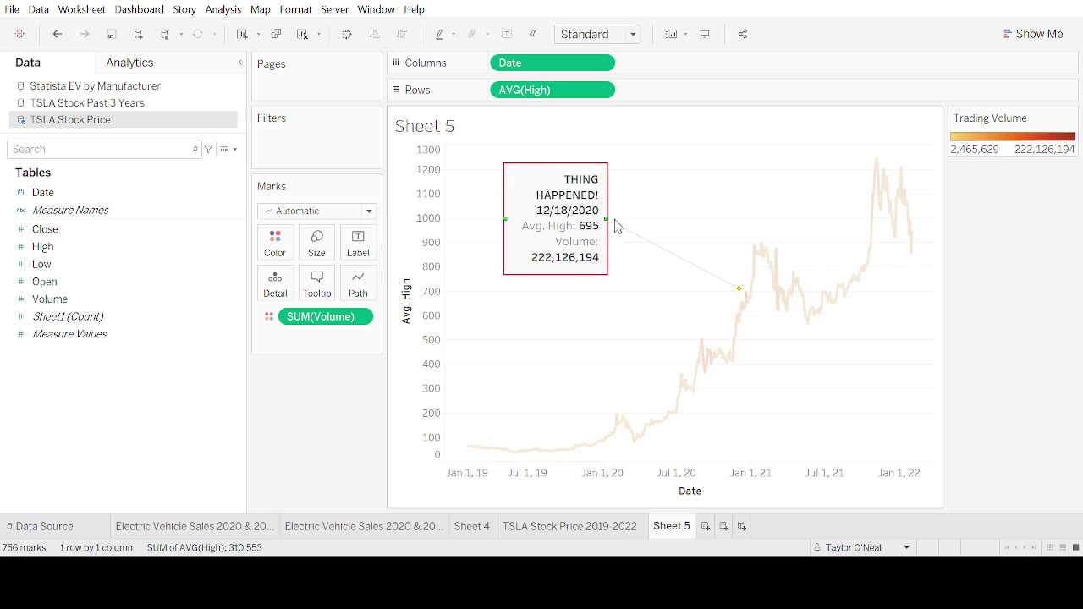
drag(606, 220, 739, 219)
drag(639, 226, 630, 196)
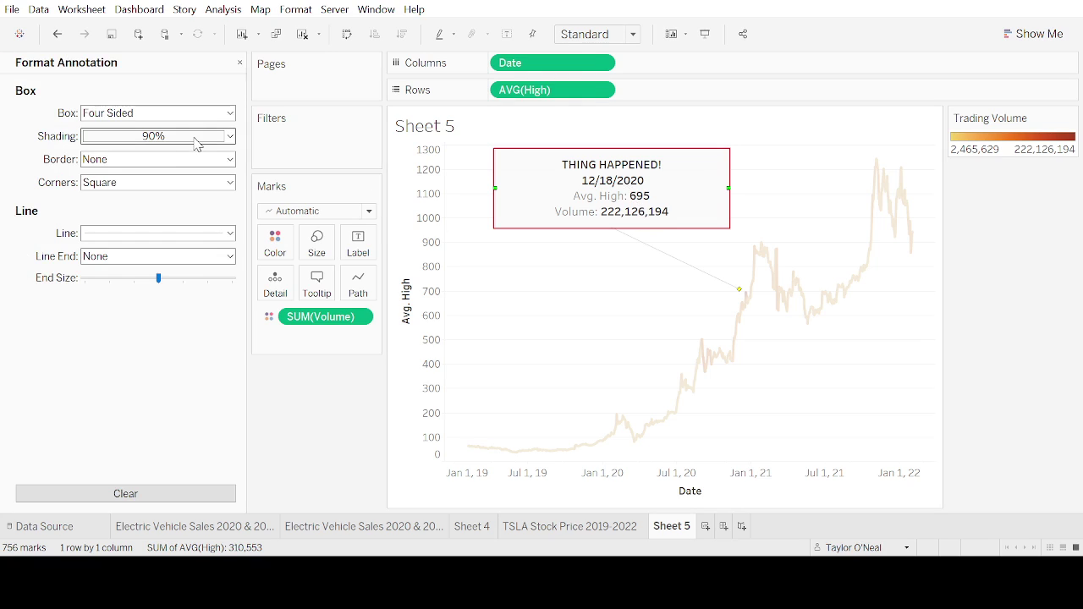
Shade the annotation yellow at 31% opacity with Very Rounded corners.
click(194, 140)
click(148, 262)
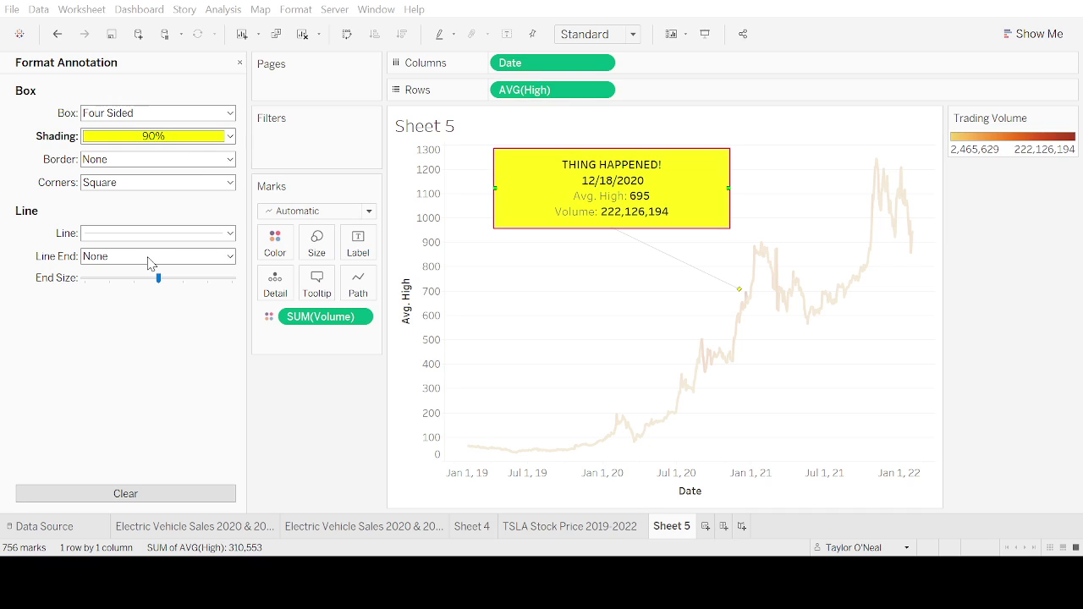
drag(133, 302, 123, 305)
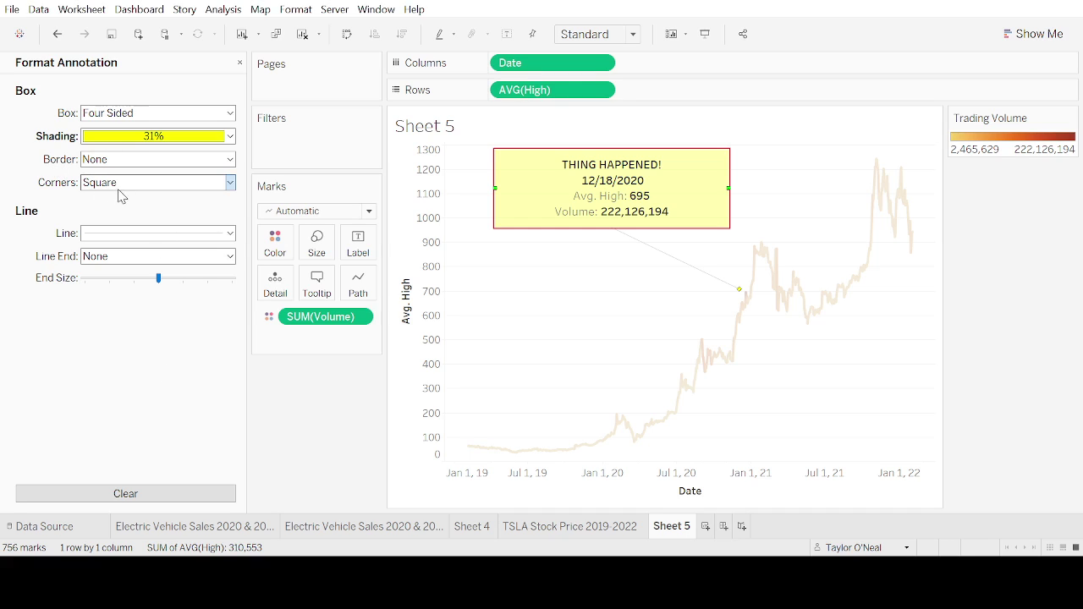
click(150, 250)
click(630, 315)
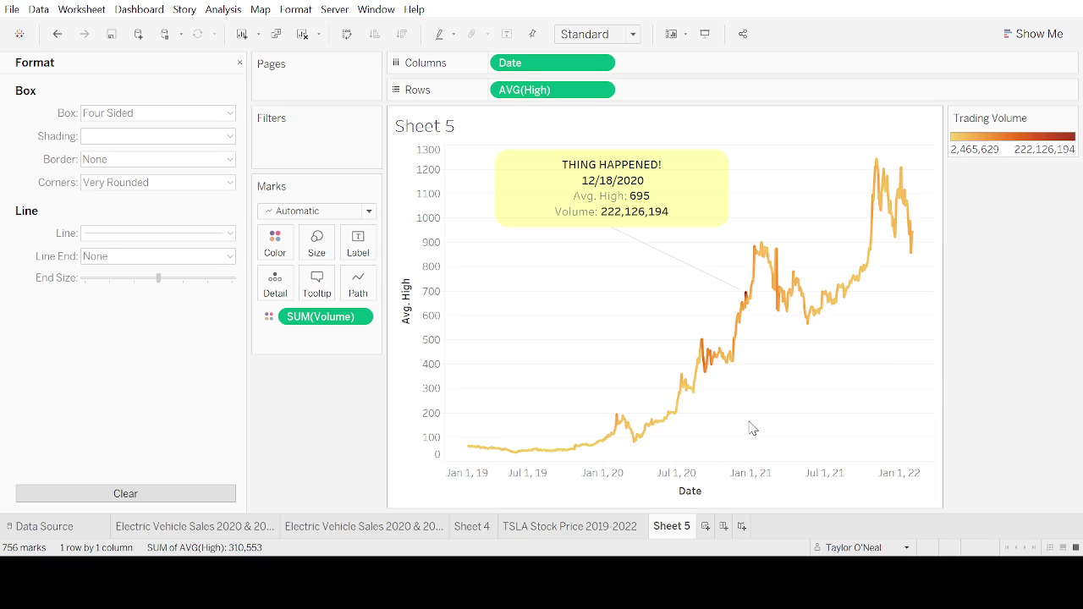
Format the Avg. High axis numbers as dollar currency, reading $0 to $1,300.
click(690, 497)
click(689, 497)
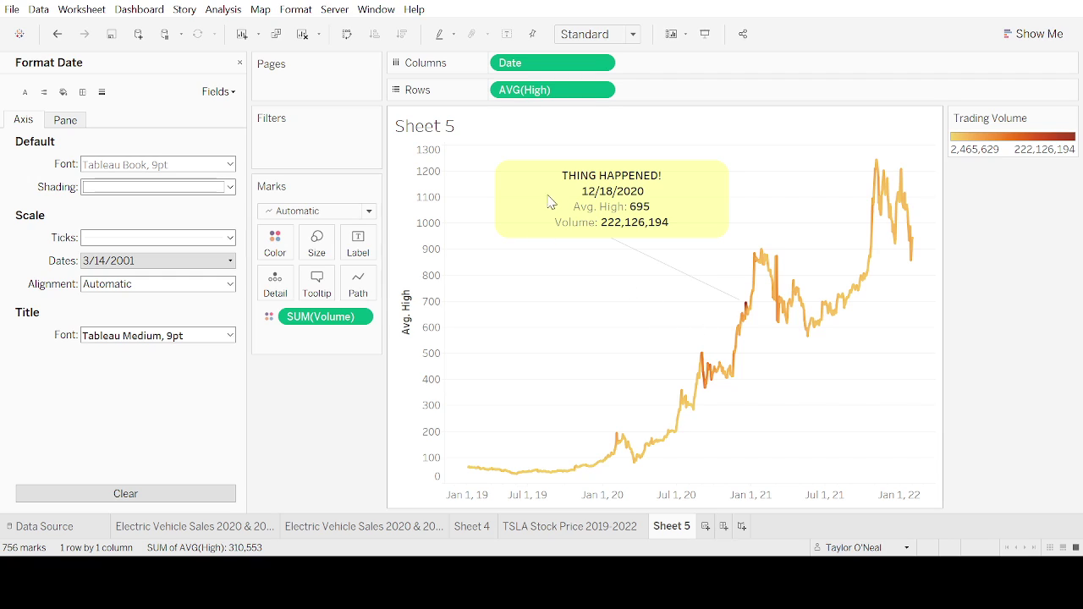
click(240, 63)
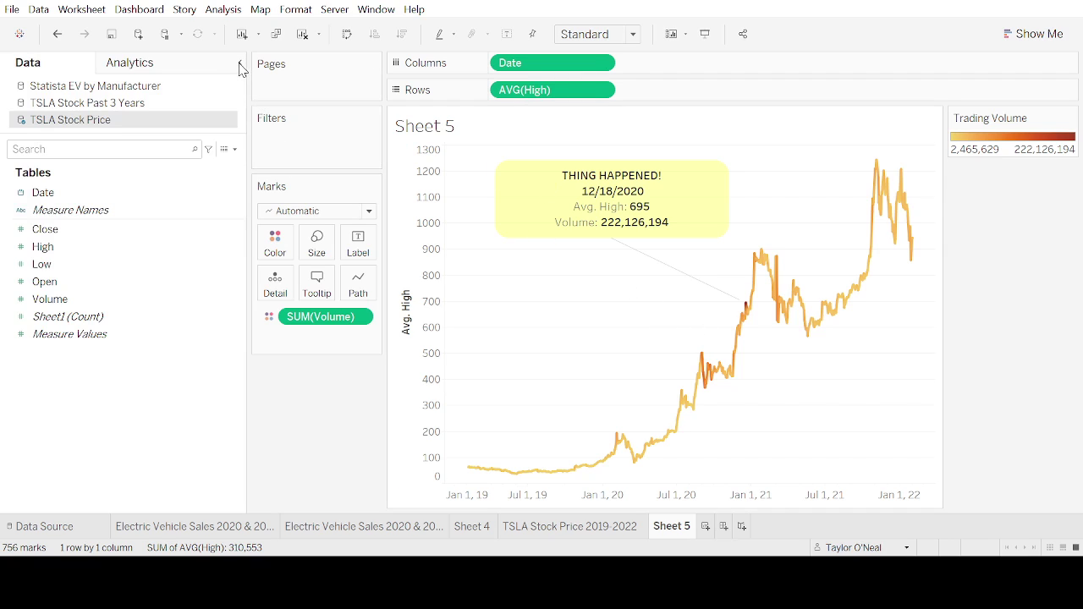
click(569, 92)
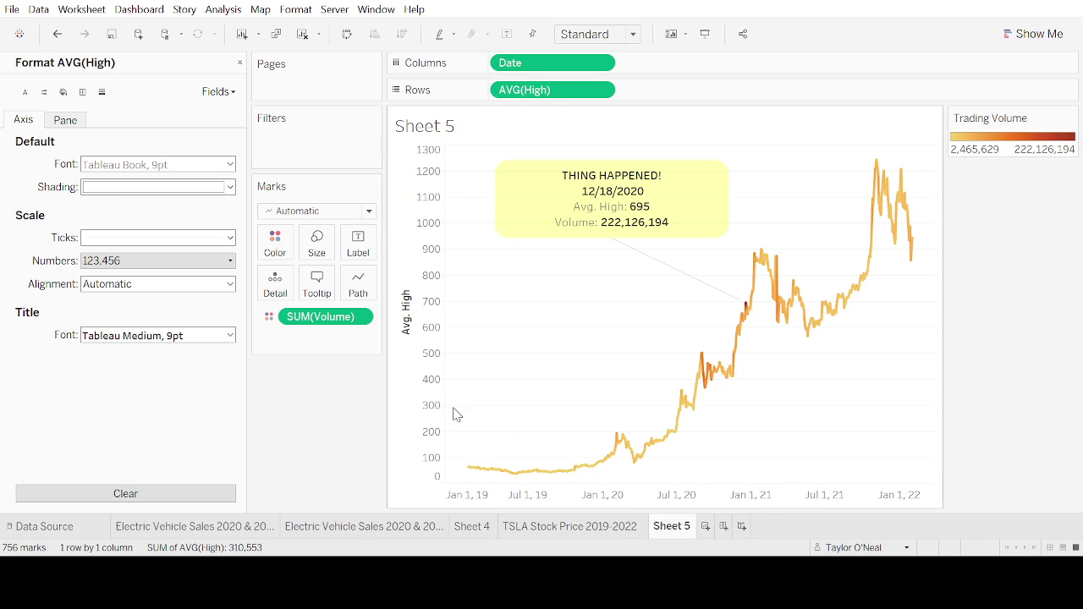
click(109, 269)
click(115, 301)
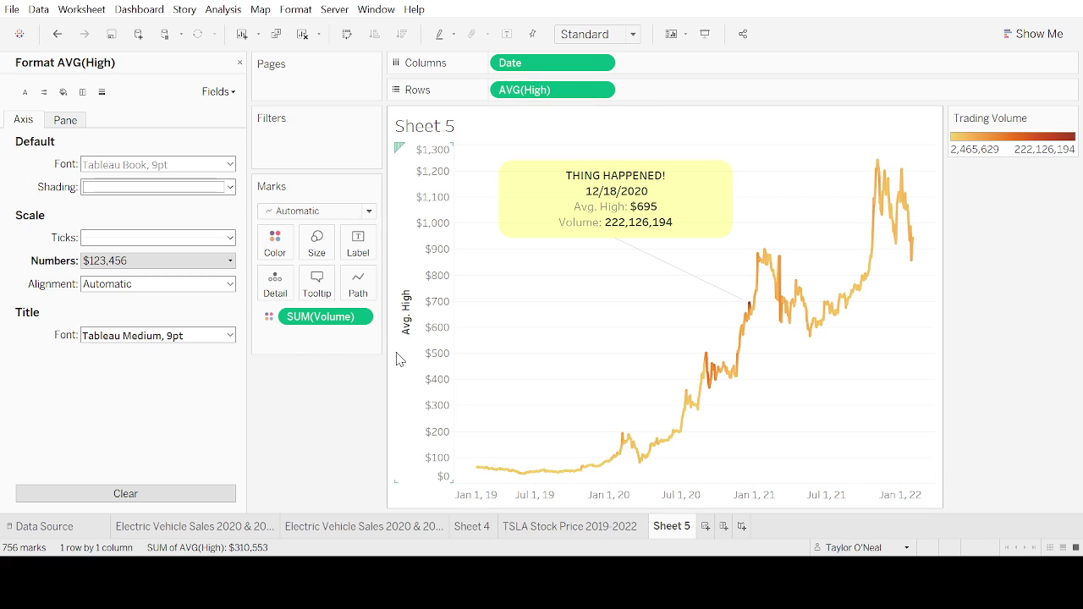
Rename Sheet 5 to 'Tesla Stock Price 2019-2022'.
click(240, 62)
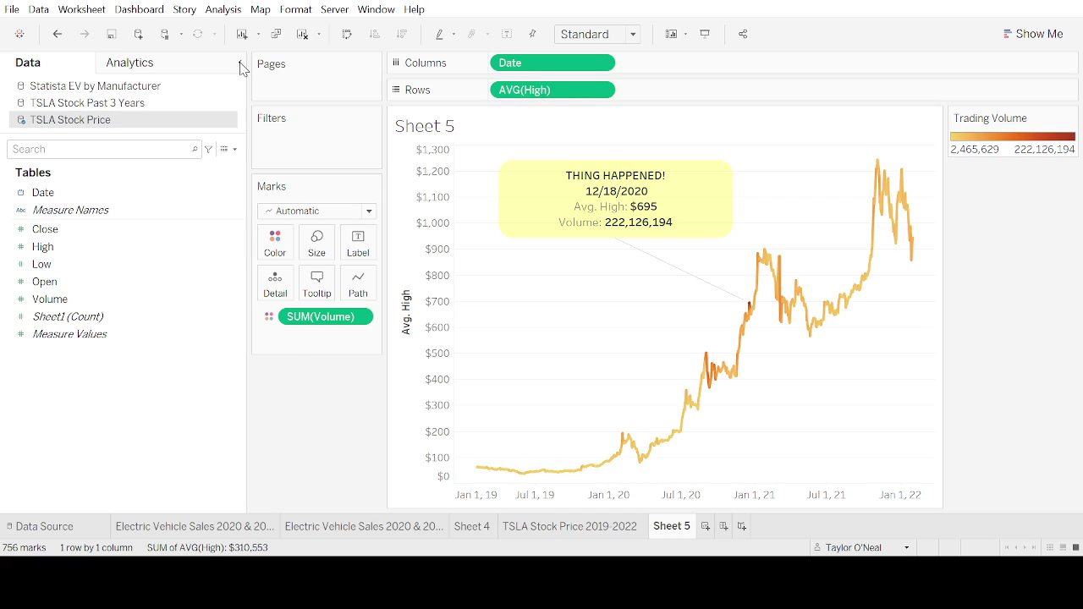
double_click(673, 526)
text(Tesla Stock Prie)
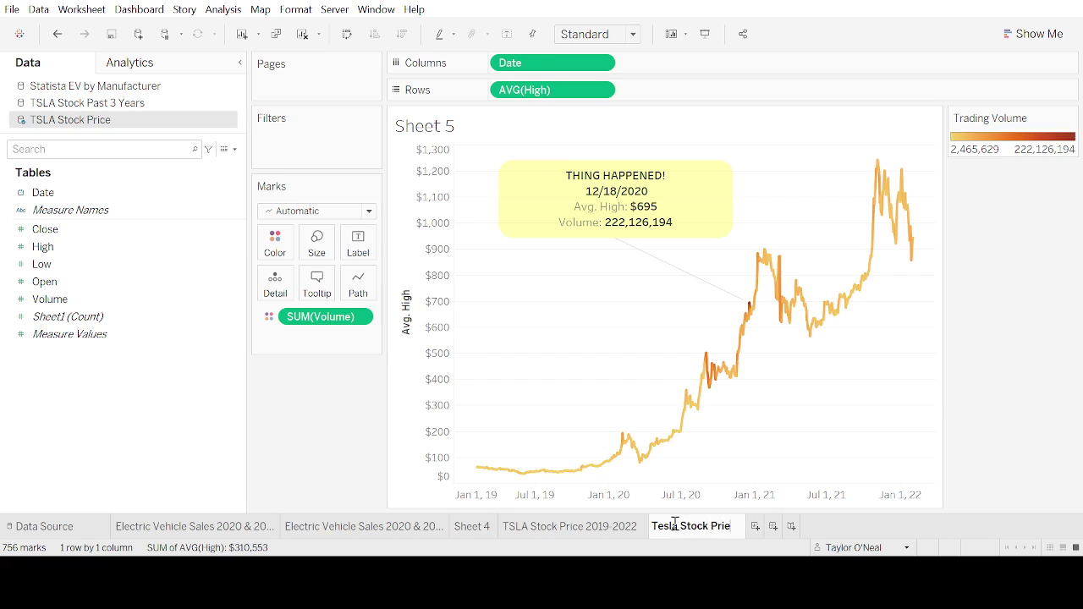
key(BackSpace)
text(ce 2019-)
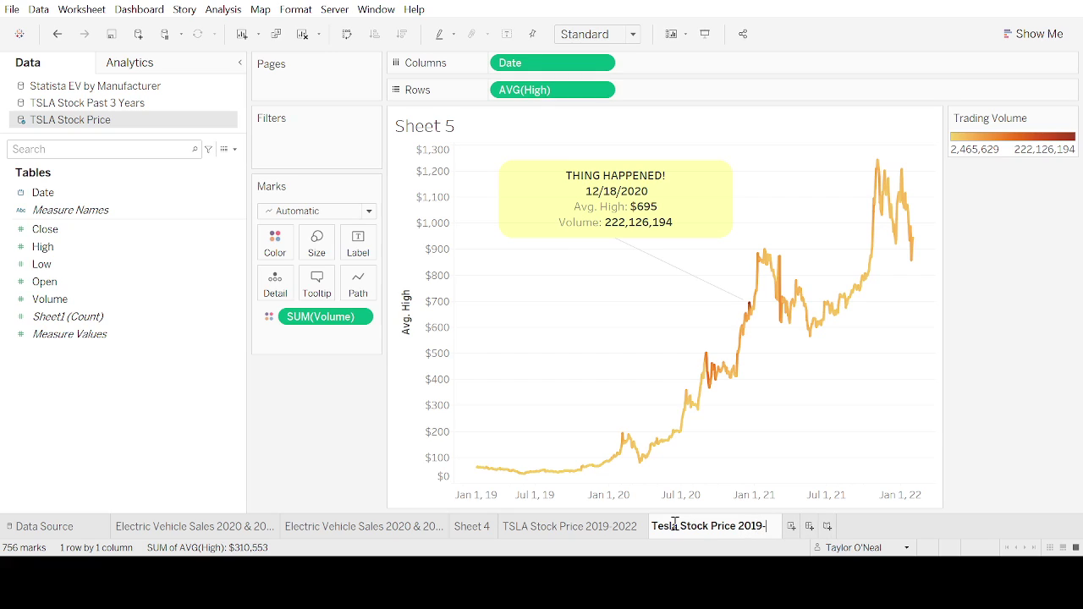
text(2021)
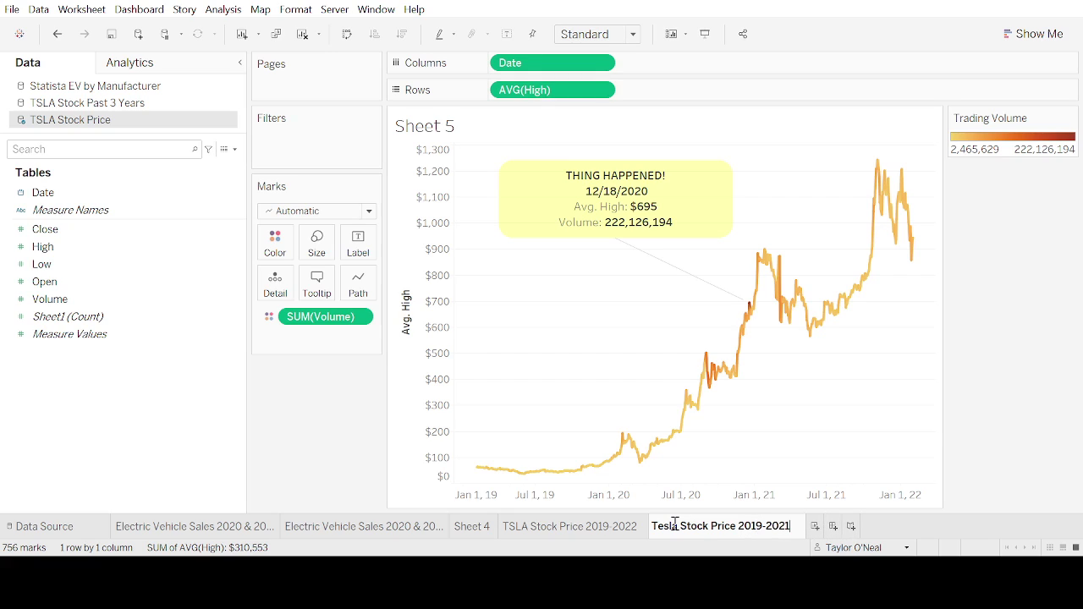
key(BackSpace)
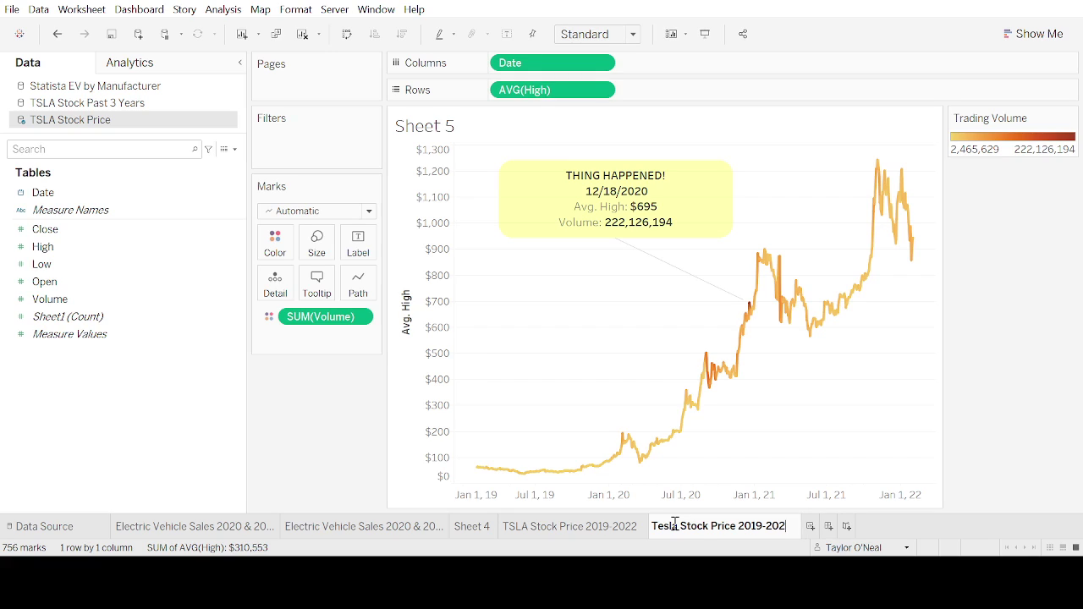
text(2)
key(Return)
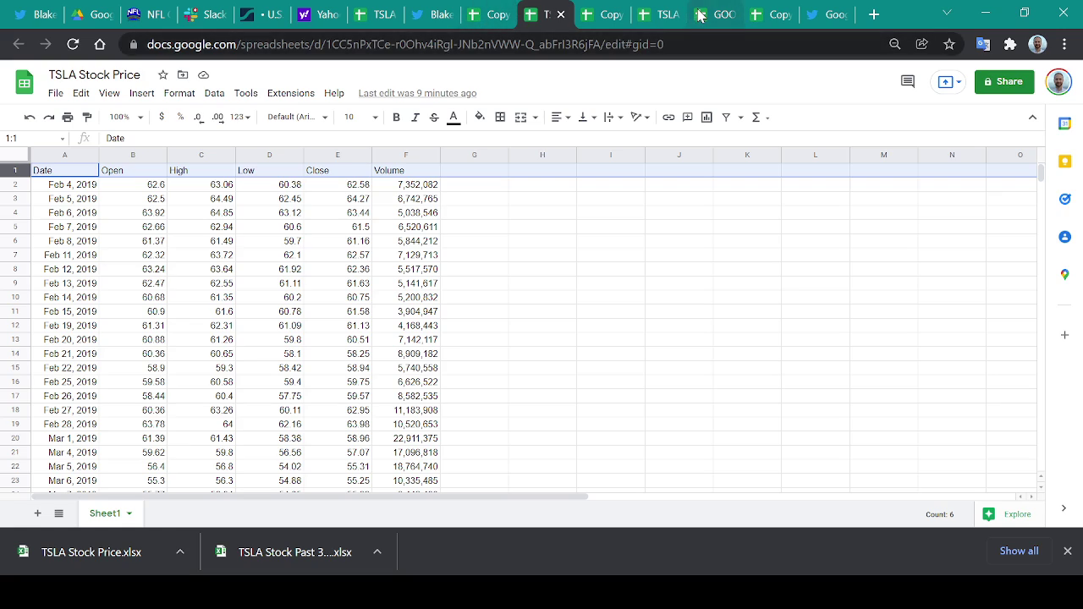
Look up the Tesla TSLA quote page on Yahoo Finance.
click(311, 14)
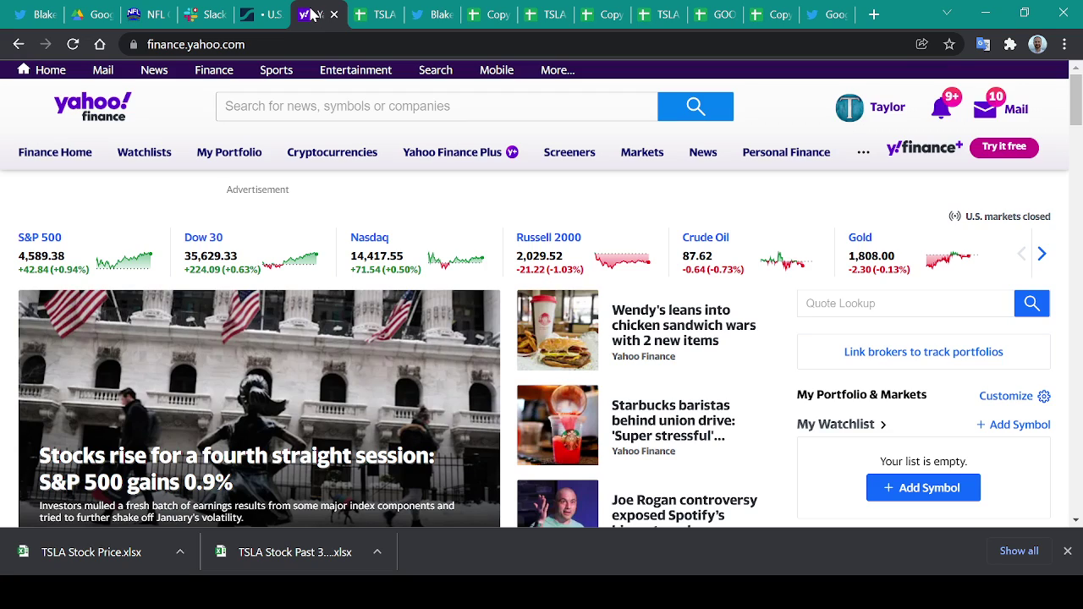
click(1067, 551)
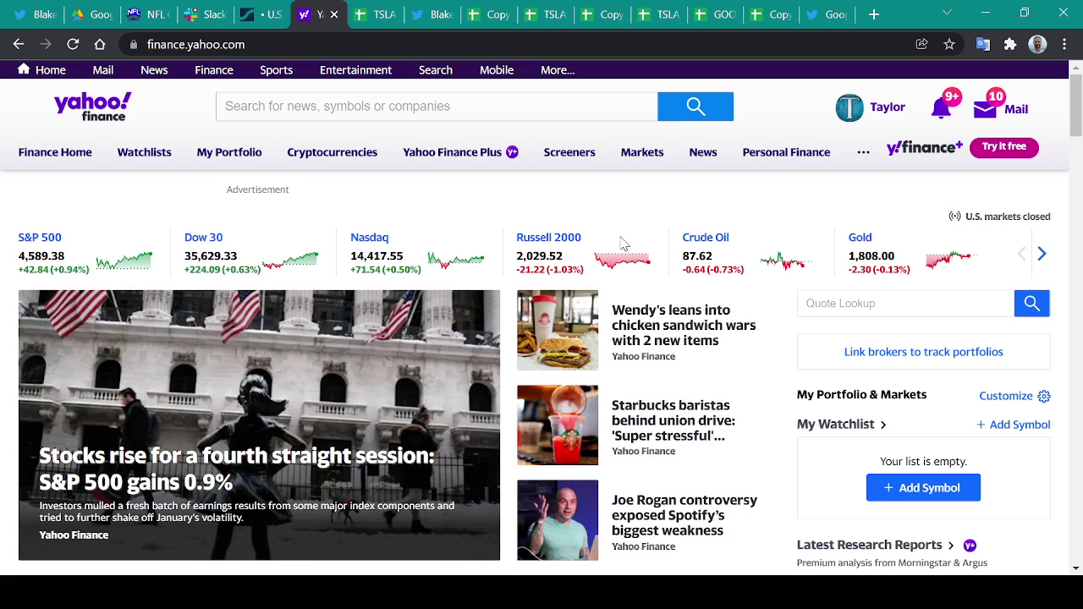
click(421, 108)
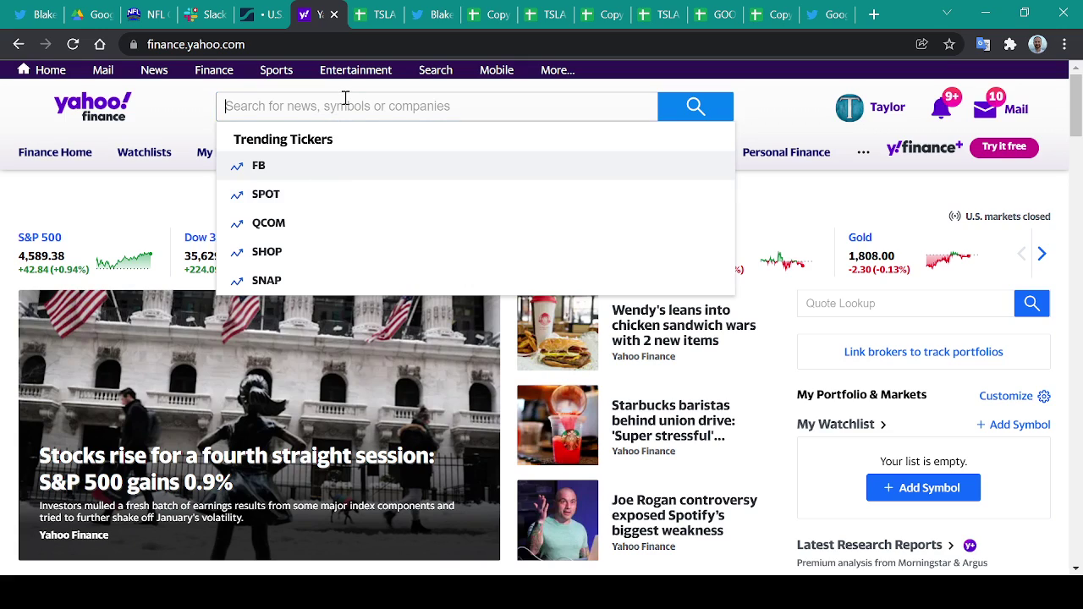
text(TS)
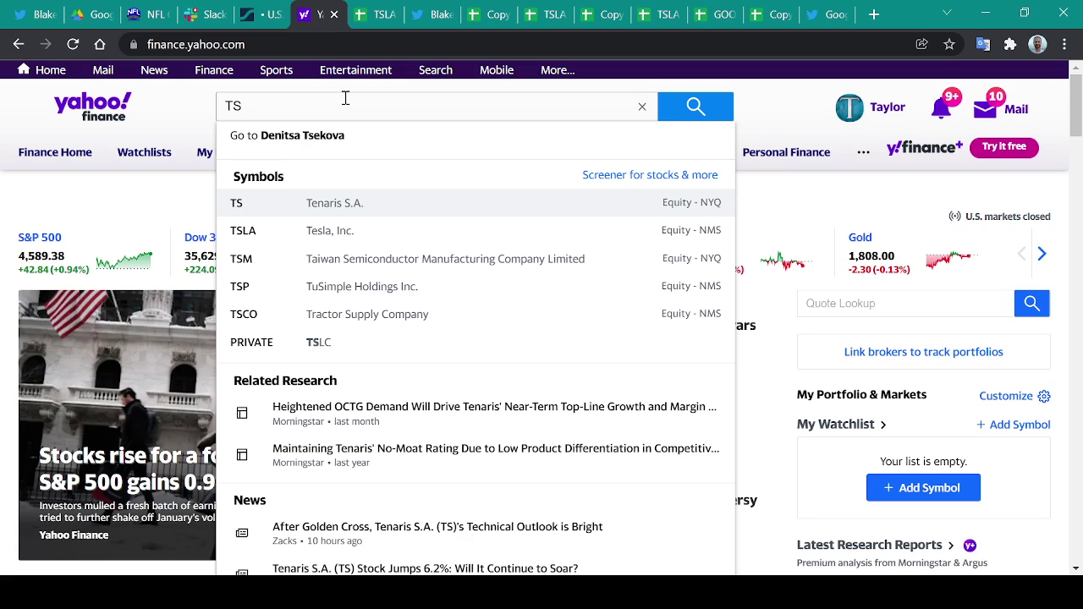
key(BackSpace)
text(TSLA)
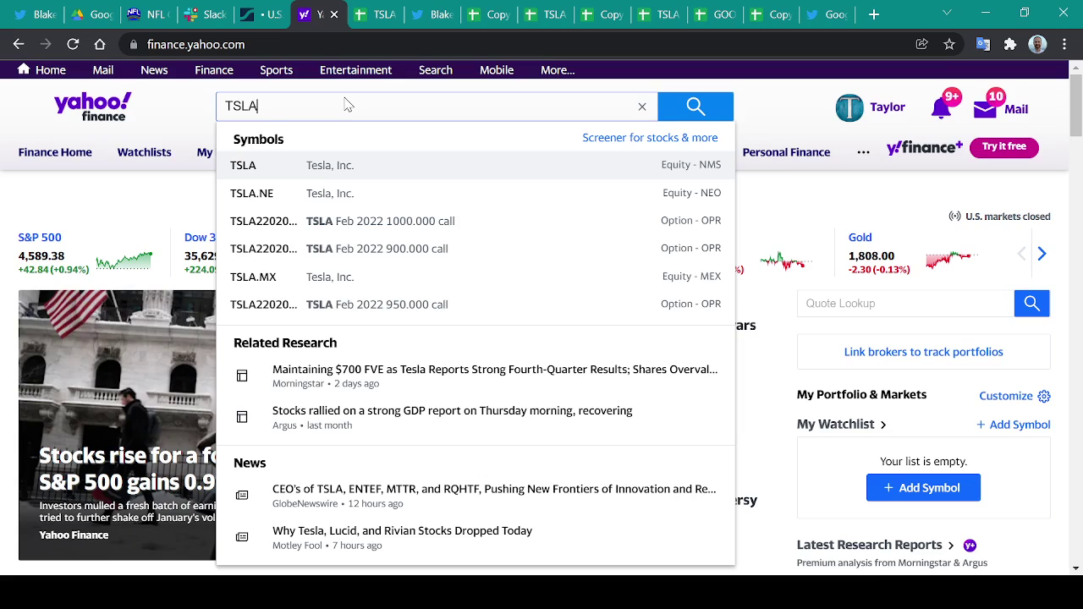
click(387, 179)
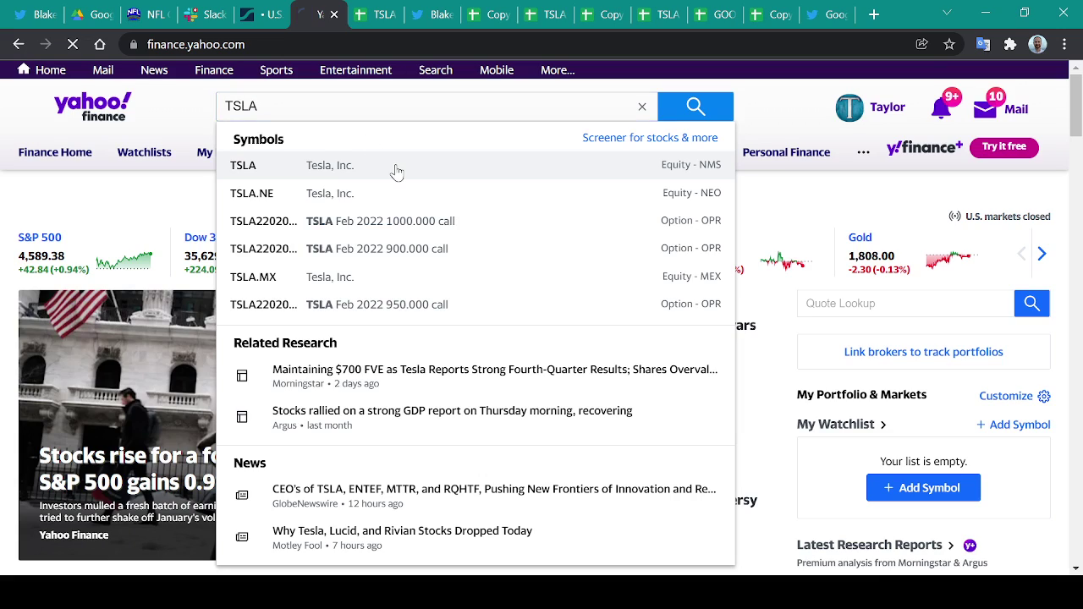
Search RIVIAN, open the RIVN quote page and scroll through its summary and price chart.
click(272, 110)
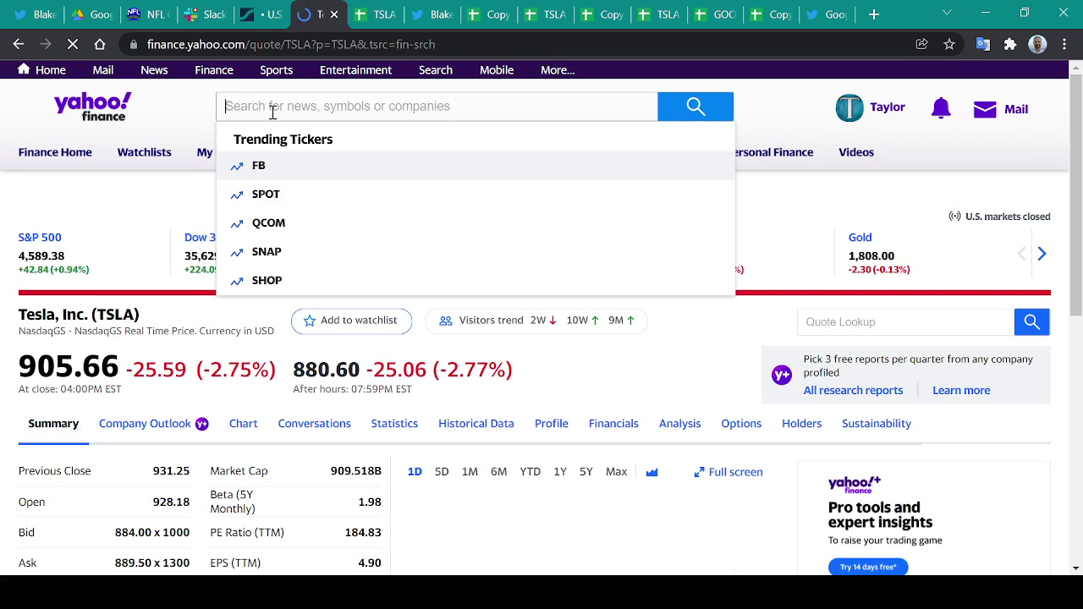
text(RIVIAN)
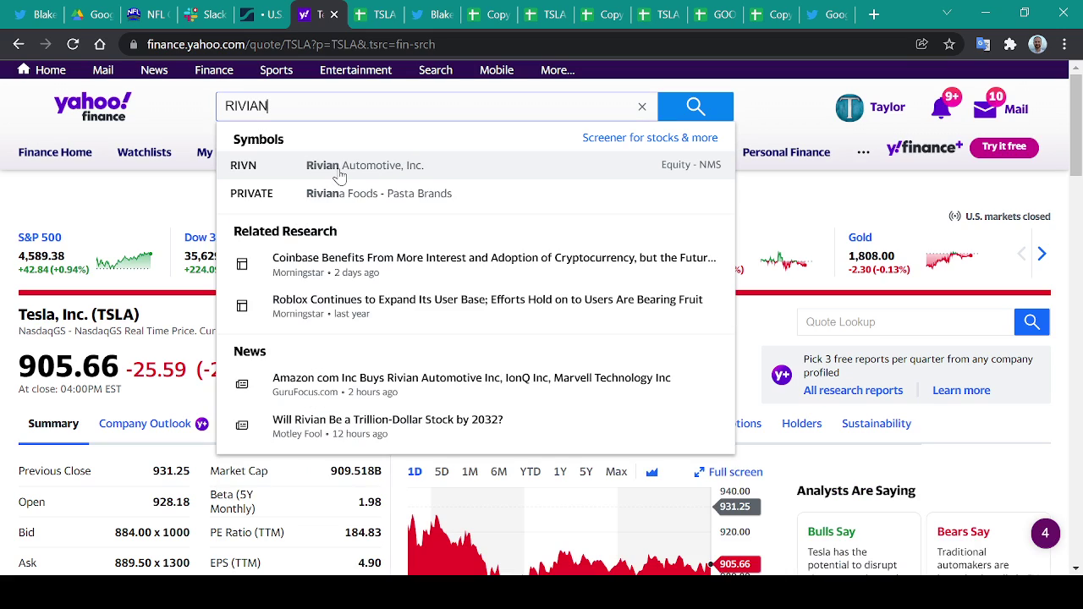
click(339, 175)
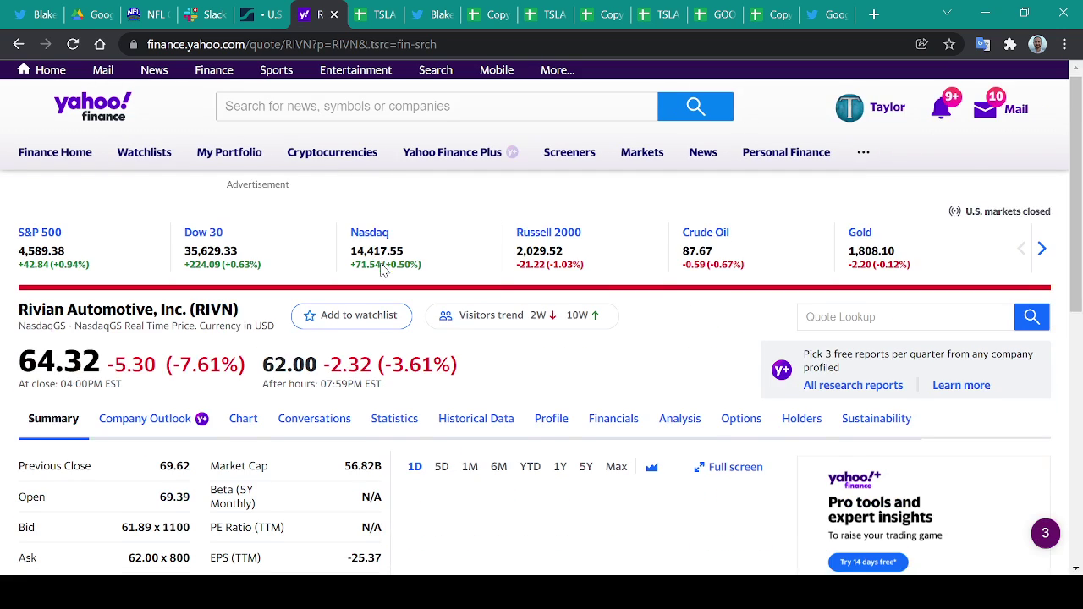
scroll(382, 264, down, 4)
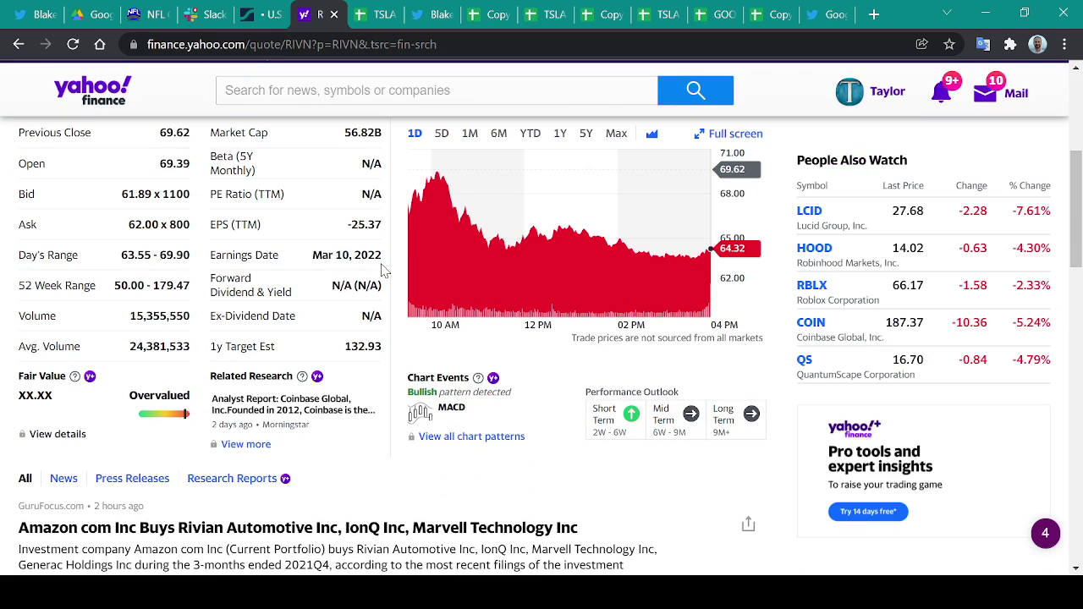
scroll(381, 267, up, 2)
scroll(382, 269, up, 3)
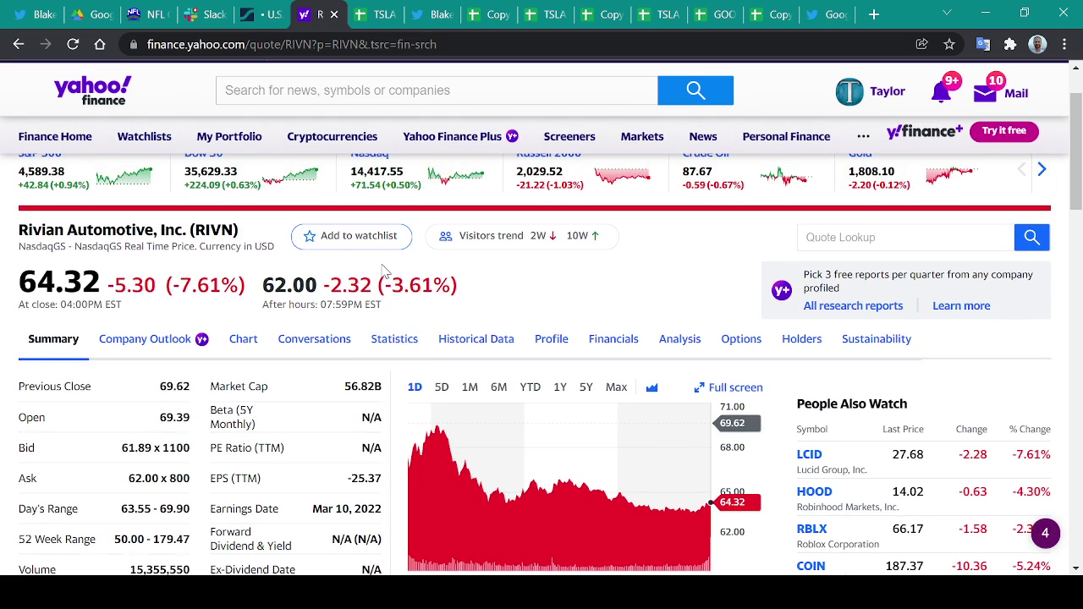
scroll(391, 269, down, 3)
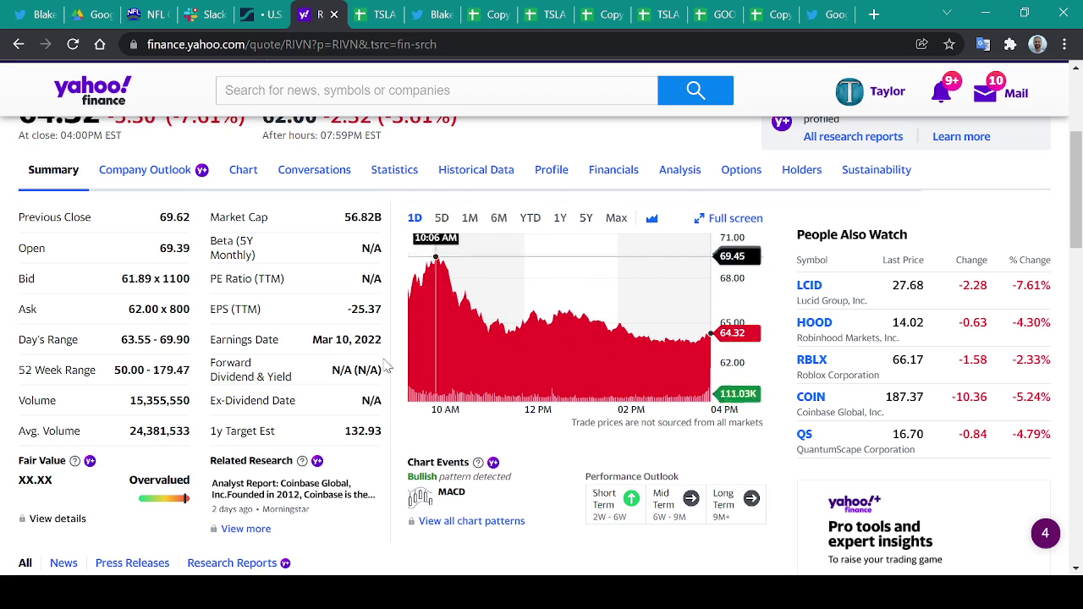
scroll(652, 307, up, 2)
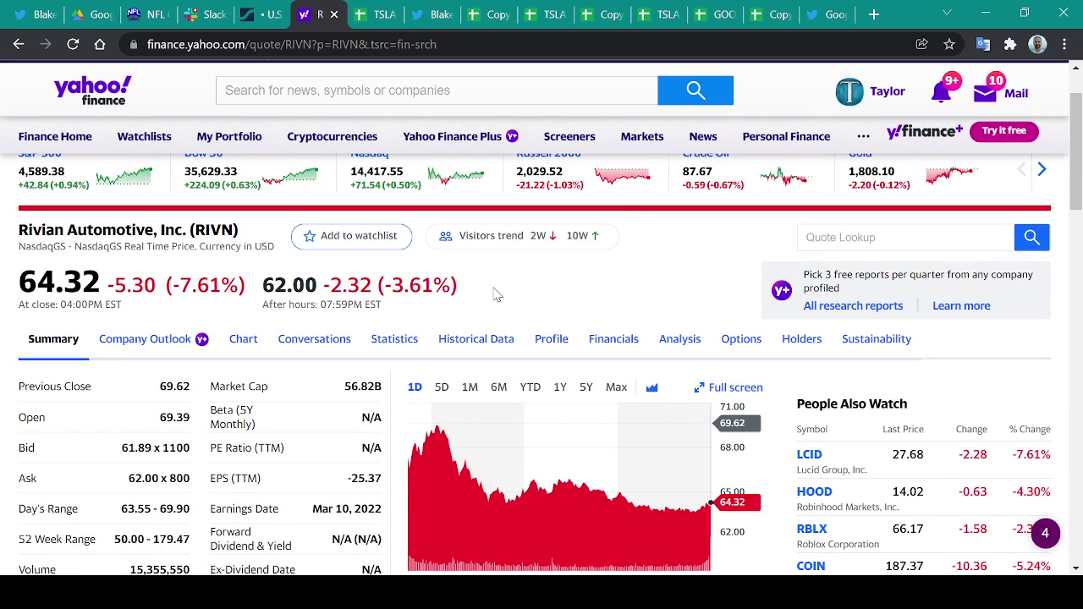
Show RIVN's historical prices in Yahoo Finance for the Max period at Daily frequency.
click(464, 348)
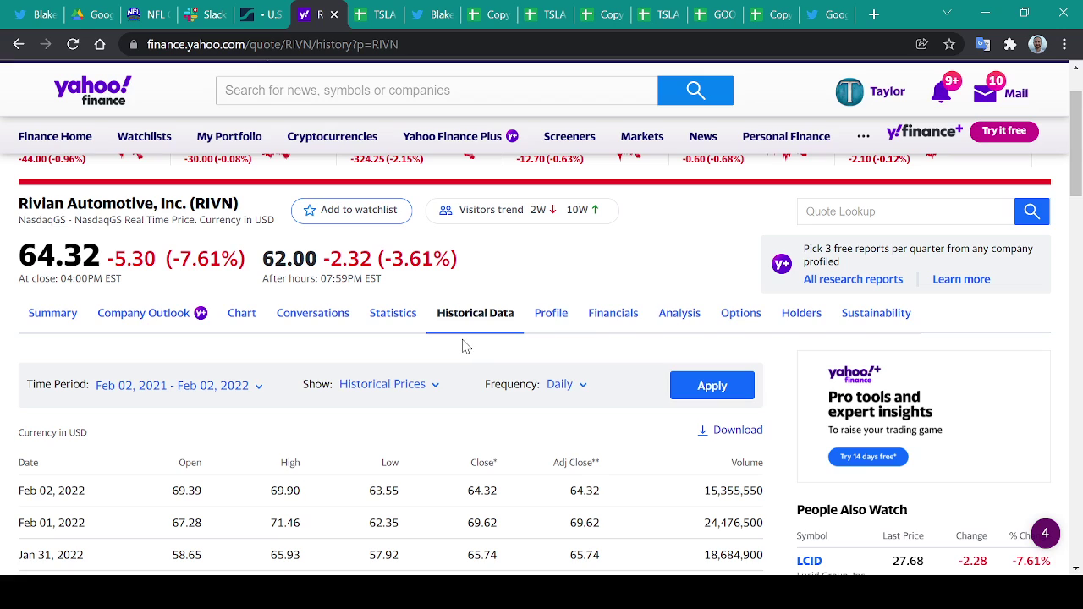
scroll(464, 348, down, 1)
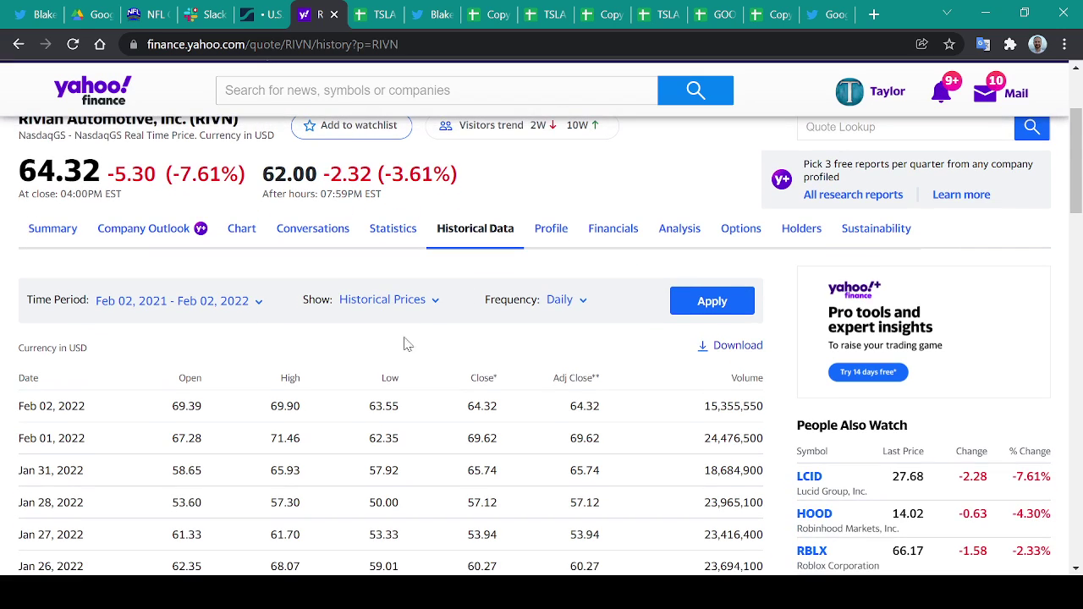
click(146, 311)
click(255, 365)
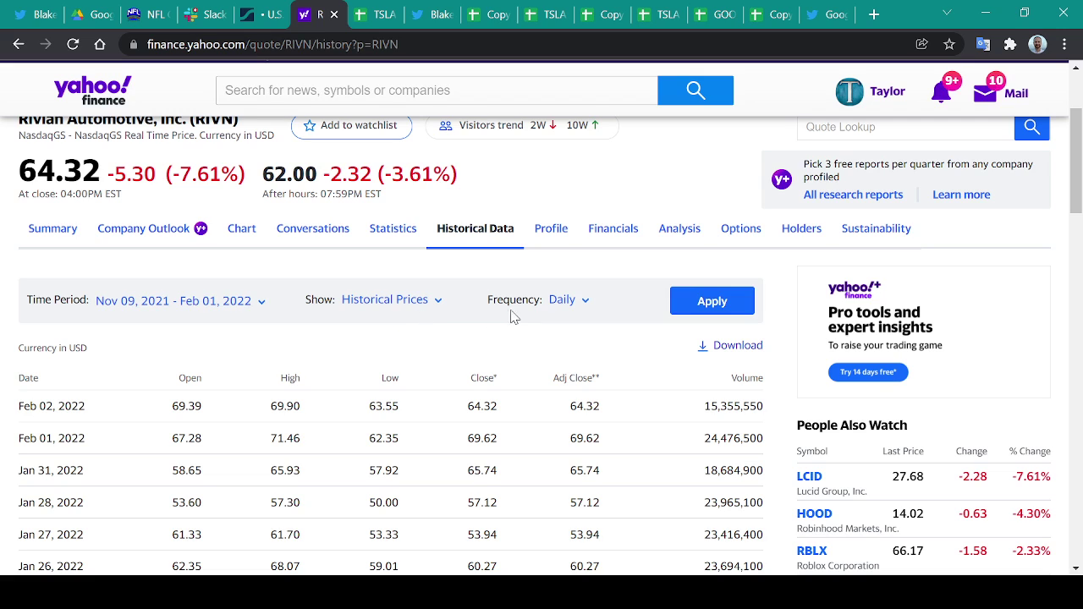
scroll(647, 320, down, 1)
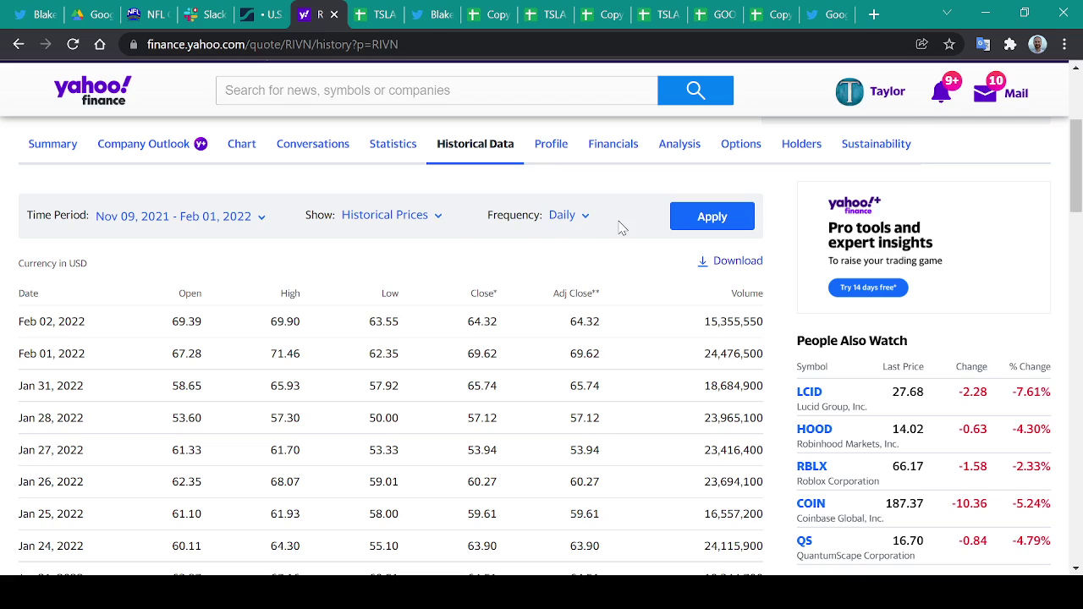
click(573, 216)
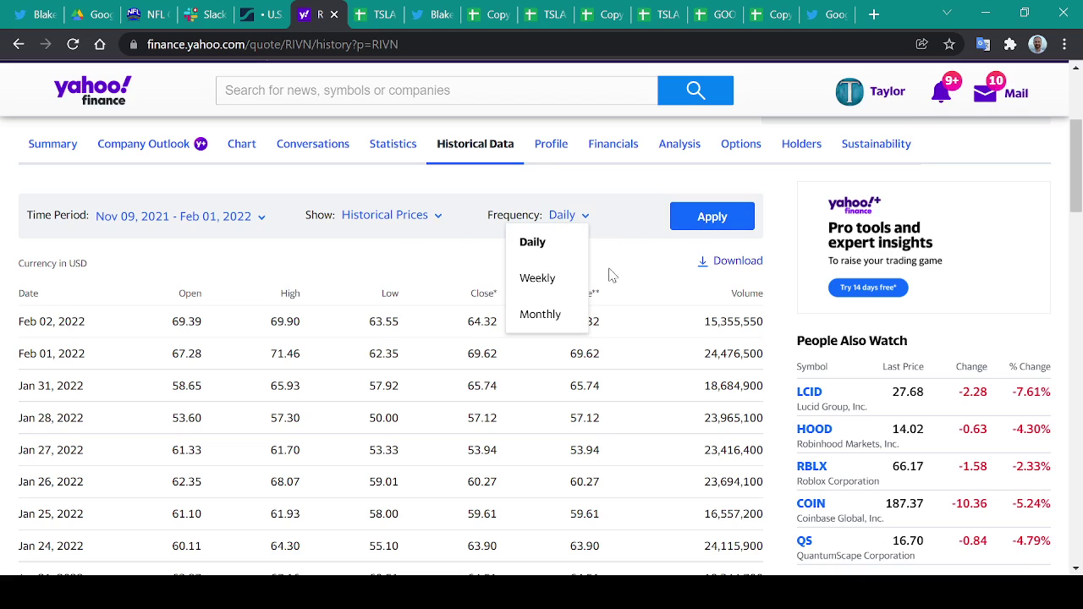
click(645, 222)
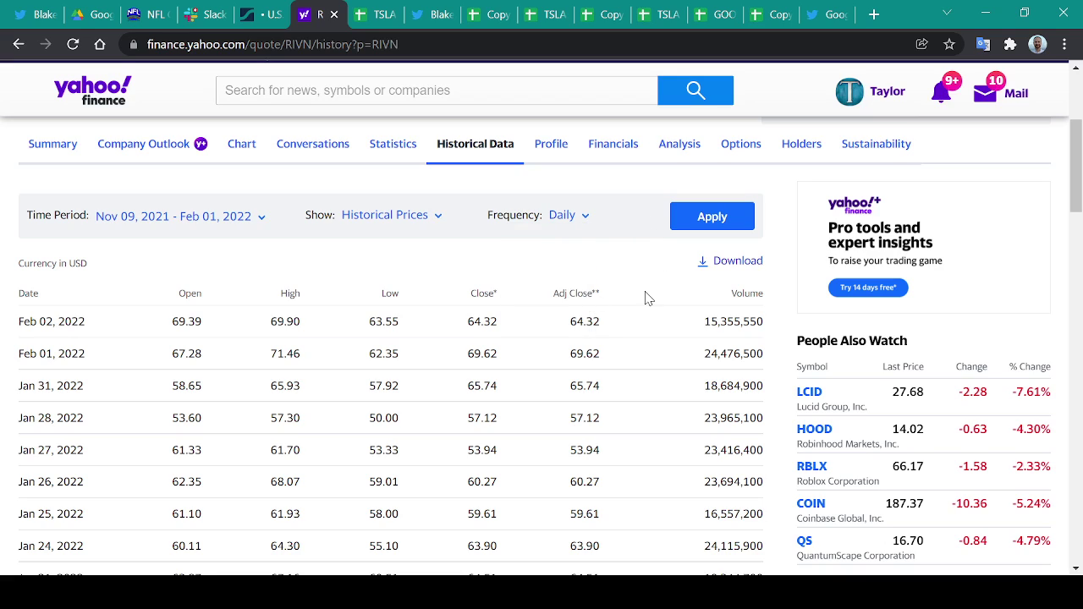
click(716, 223)
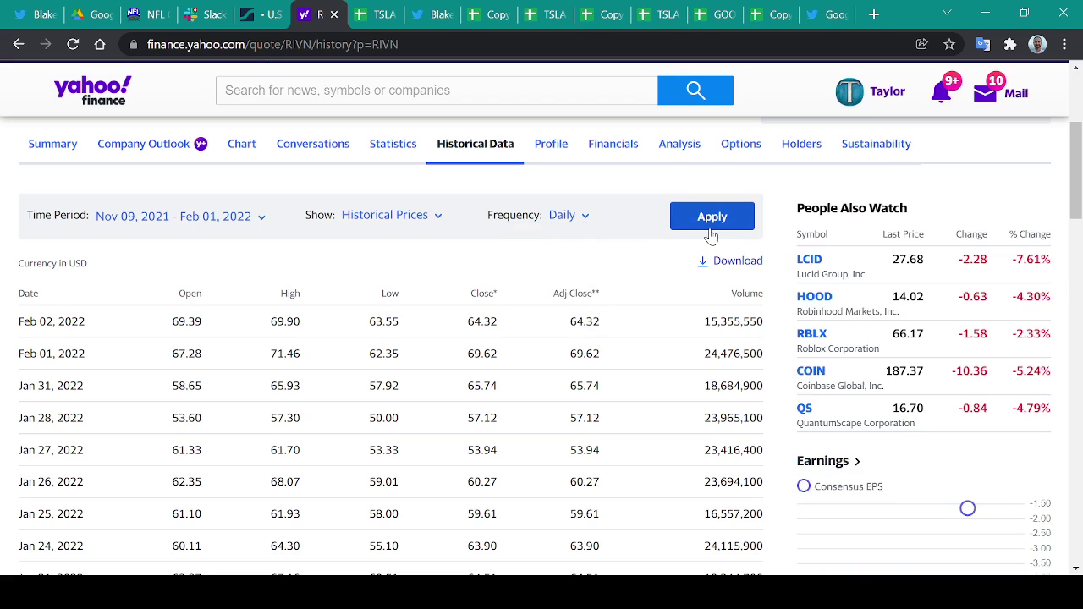
Download the price history as RIVN.csv and return to Tableau.
click(743, 264)
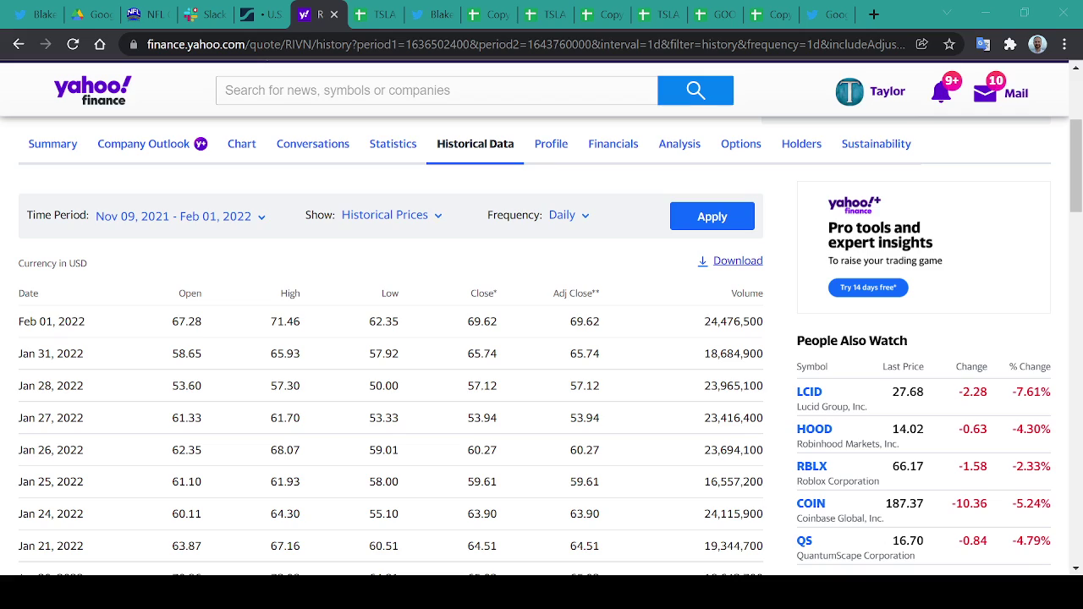
click(871, 556)
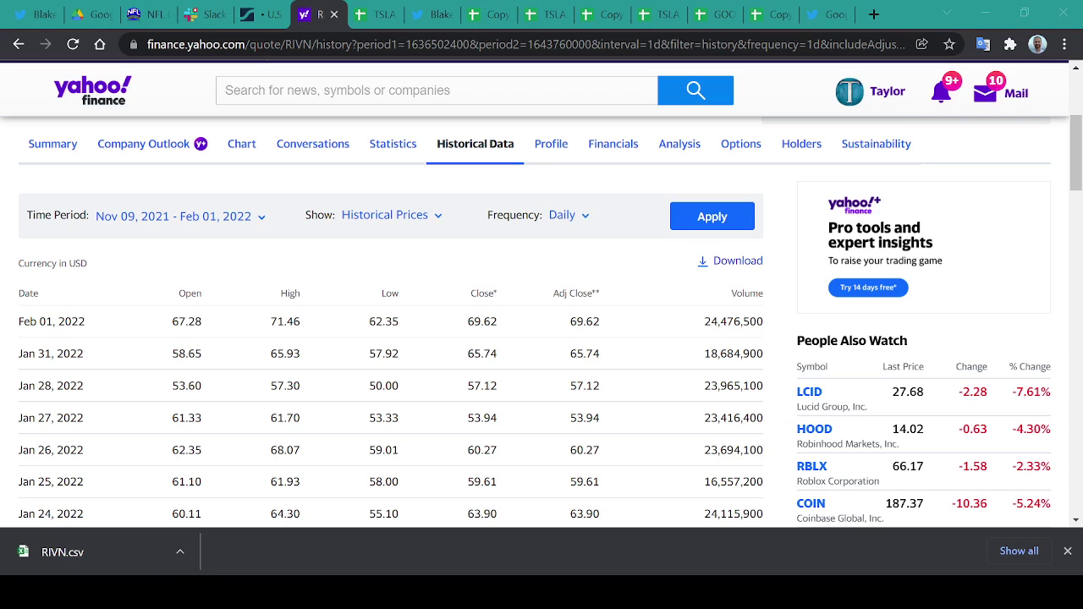
key(alt+Tab)
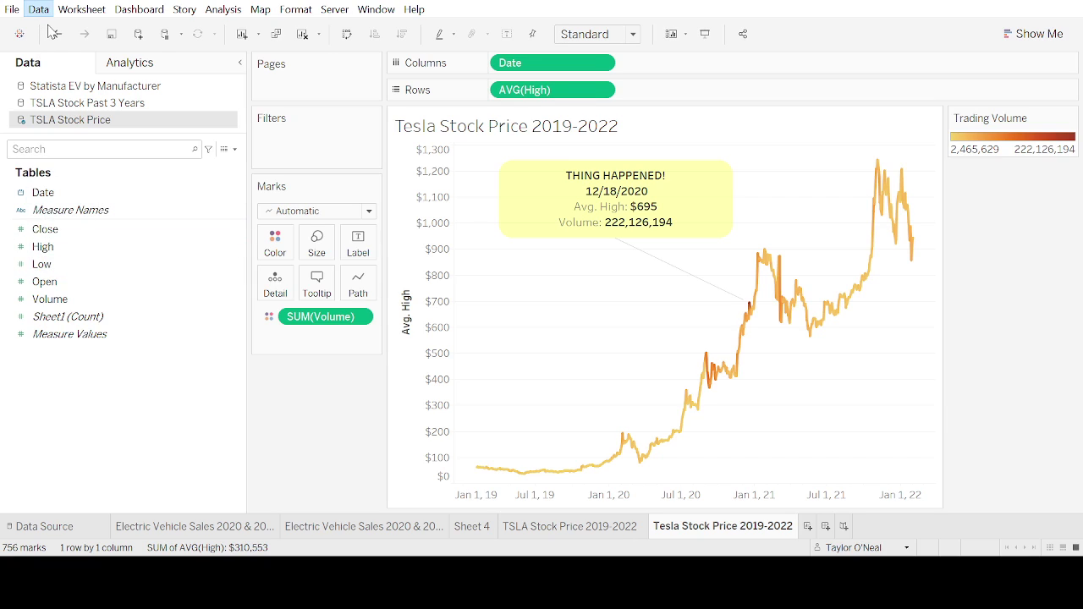
Connect RIVN.csv as a text-file source, check its Date column type, and add Sheet 6.
key(ctrl+d)
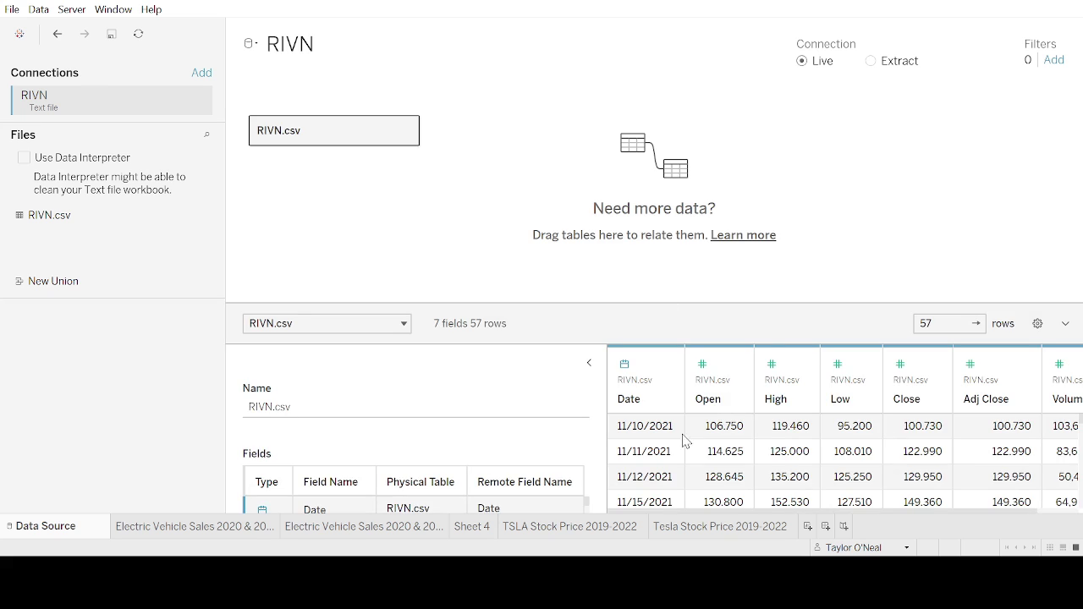
click(624, 366)
click(727, 340)
drag(749, 512, 821, 517)
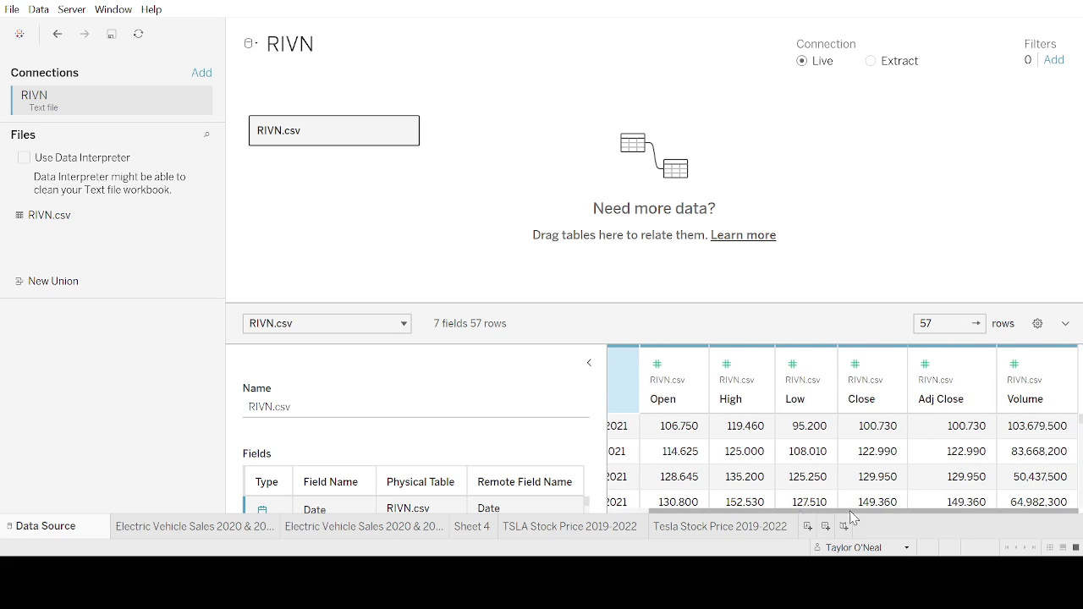
scroll(852, 517, left, 2)
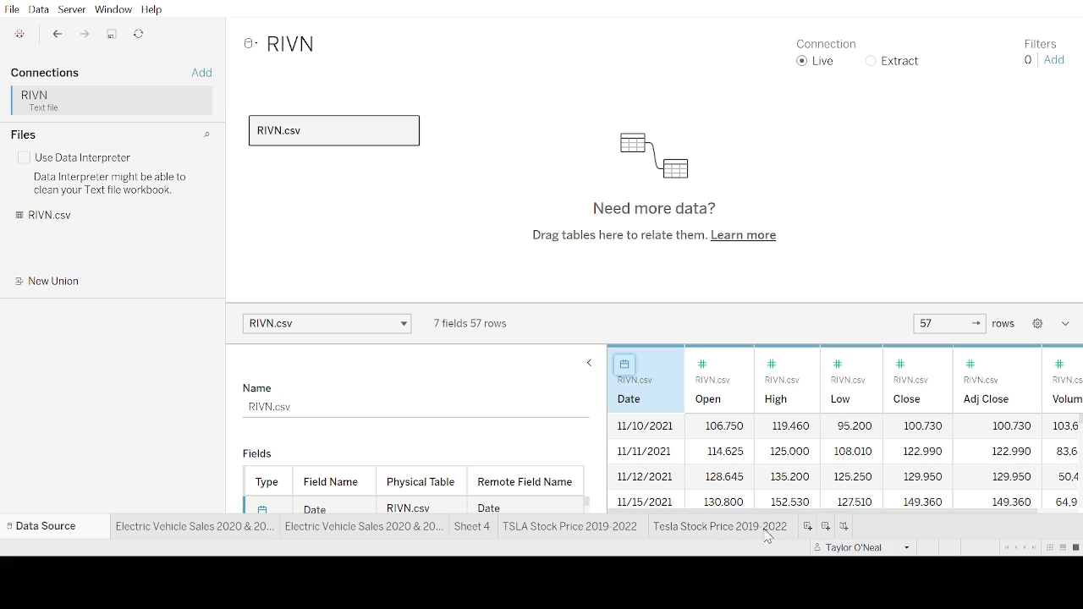
click(808, 526)
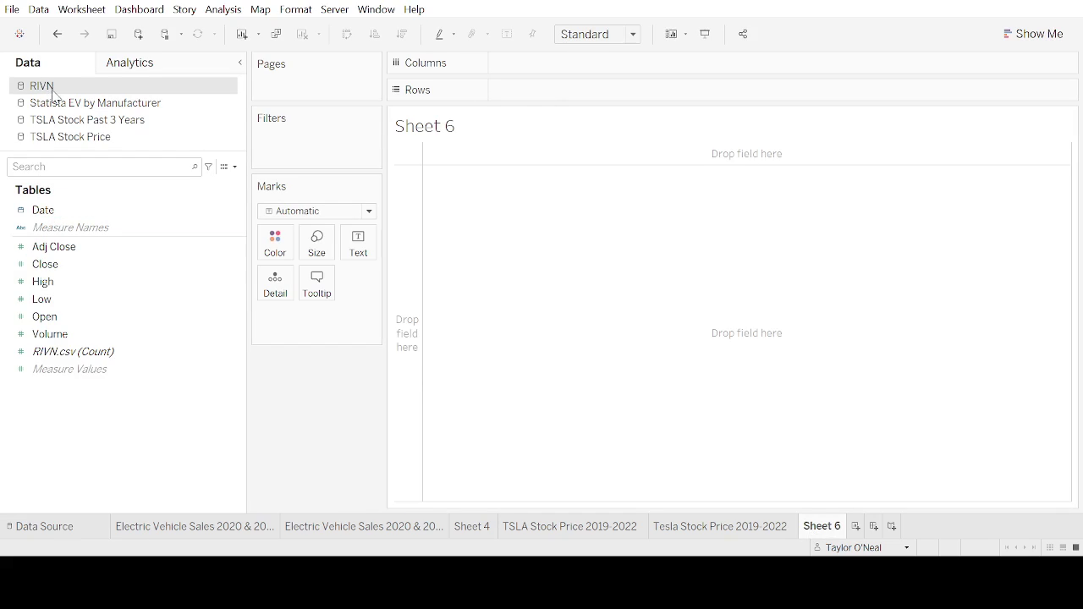
On Sheet 6, plot Date across Columns against High on Rows, aggregated as Average.
click(76, 213)
drag(76, 215, 521, 68)
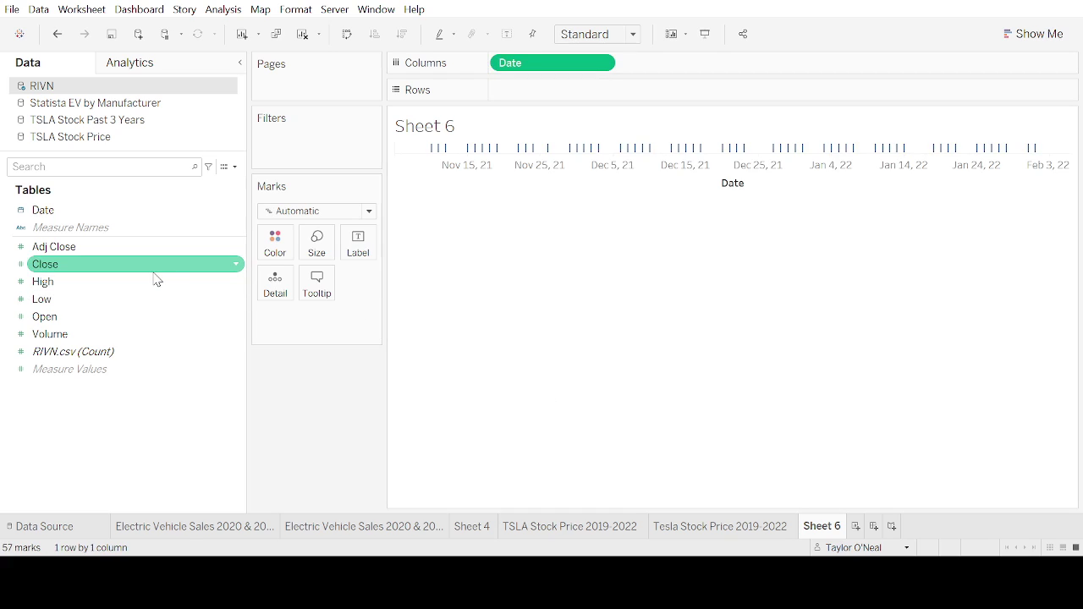
click(759, 526)
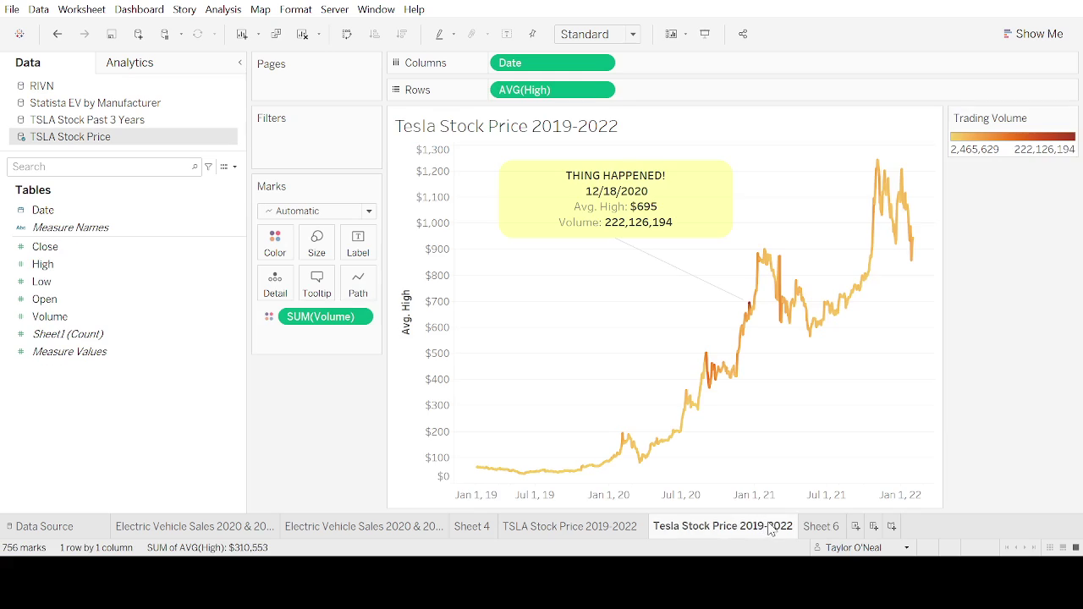
click(822, 526)
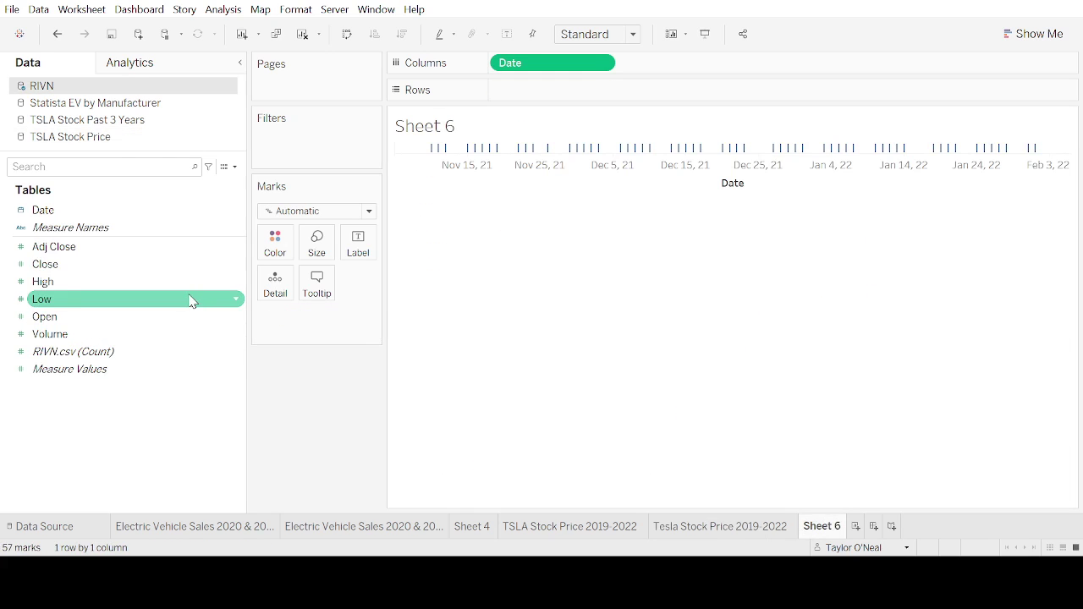
drag(237, 281, 624, 103)
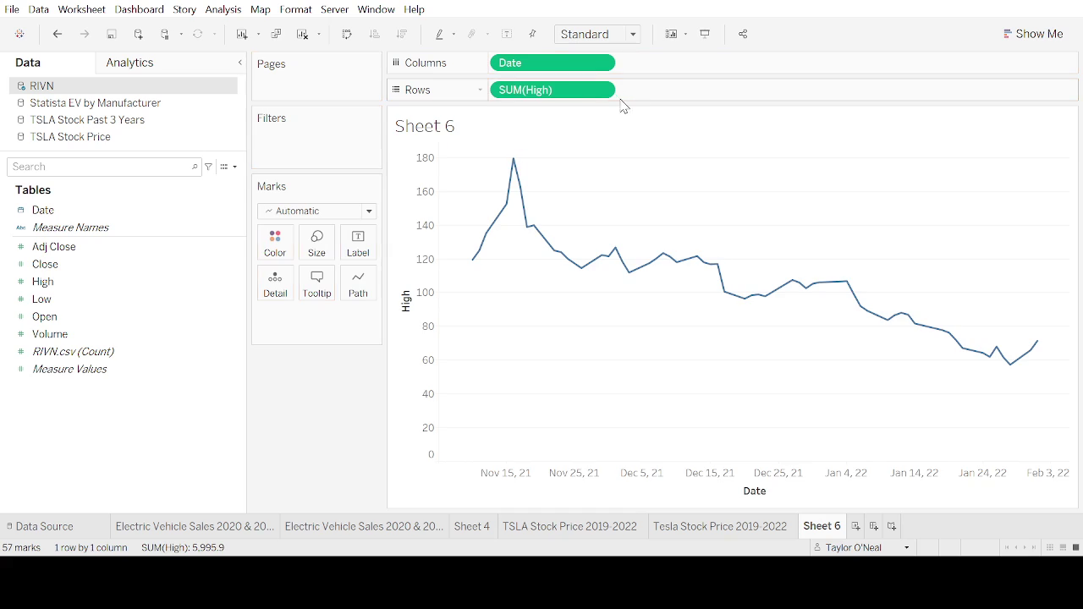
click(544, 95)
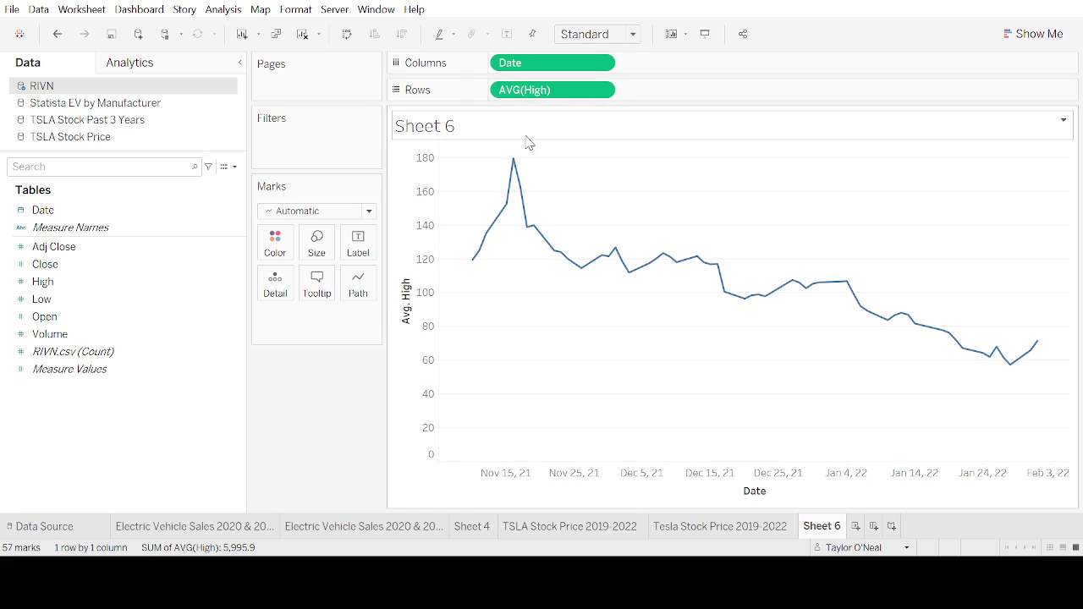
click(519, 91)
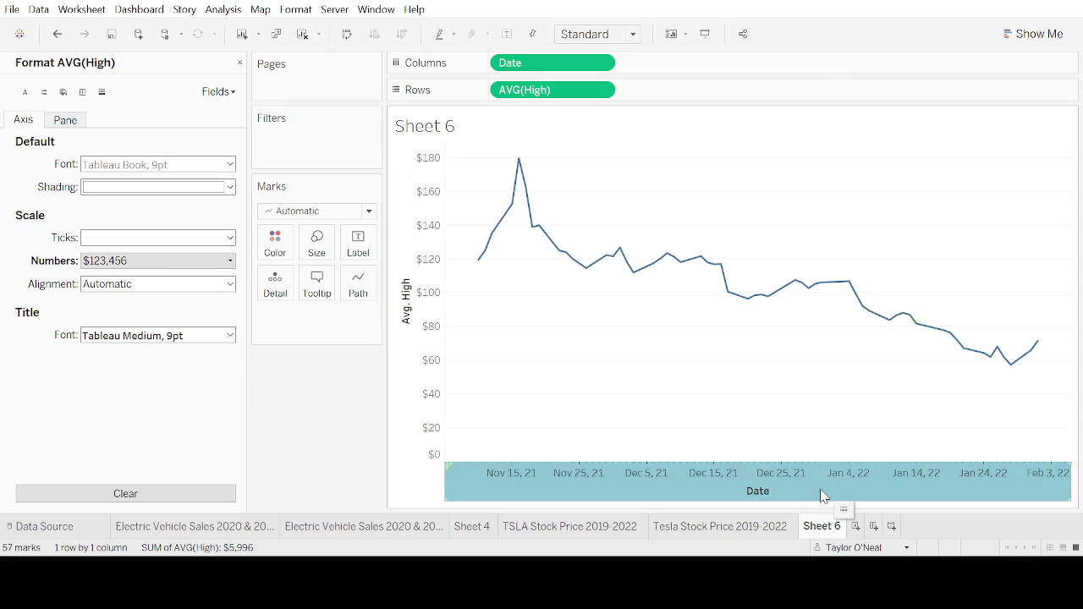
Format the Date axis, make the RIVN price line thicker, and close the Format pane.
click(448, 468)
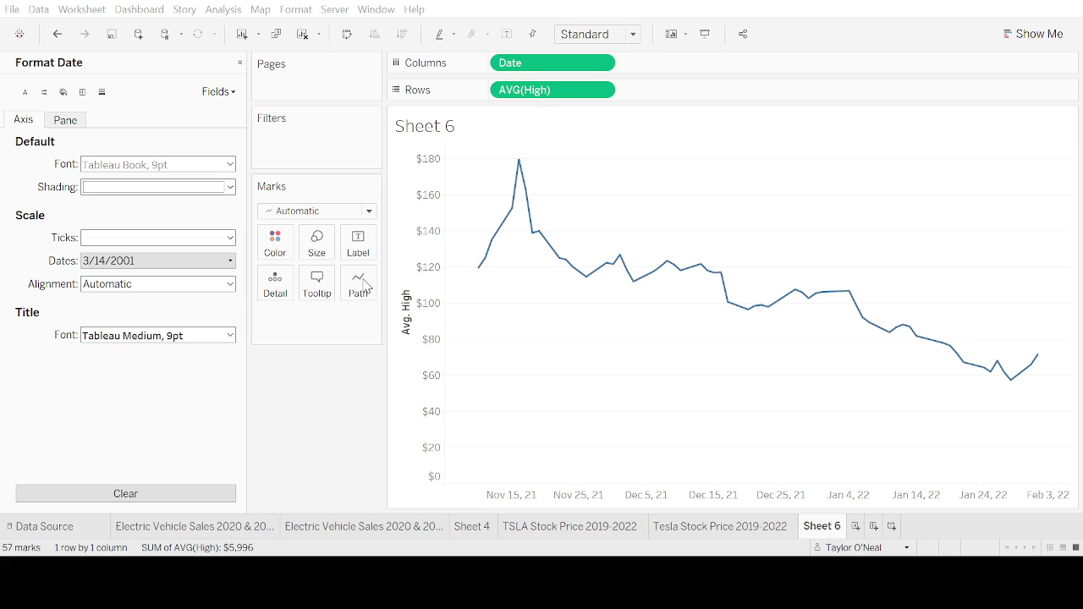
key(ctrl+shift+b)
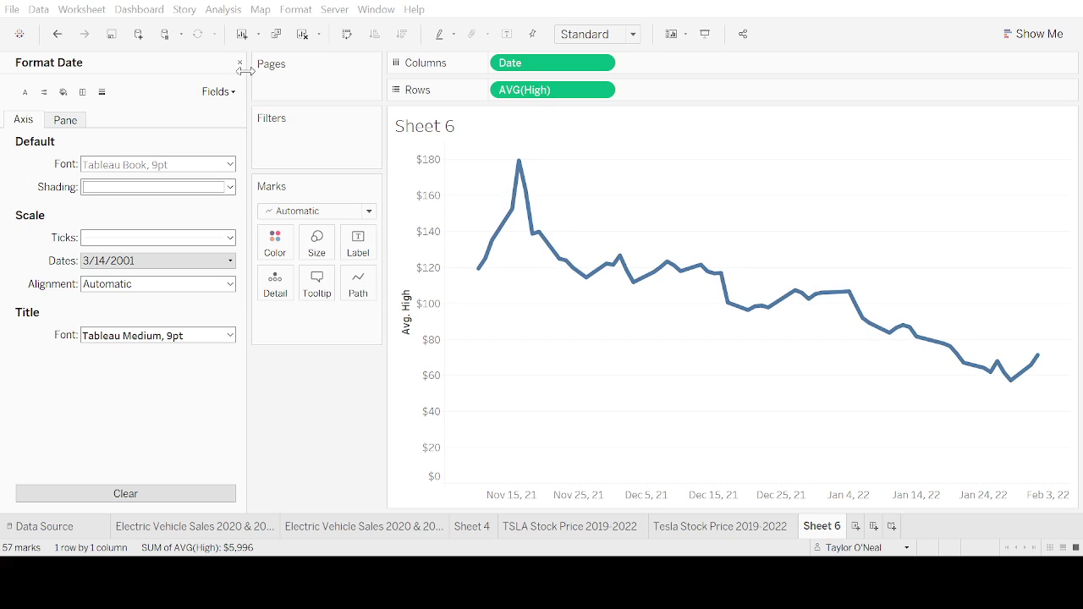
click(240, 63)
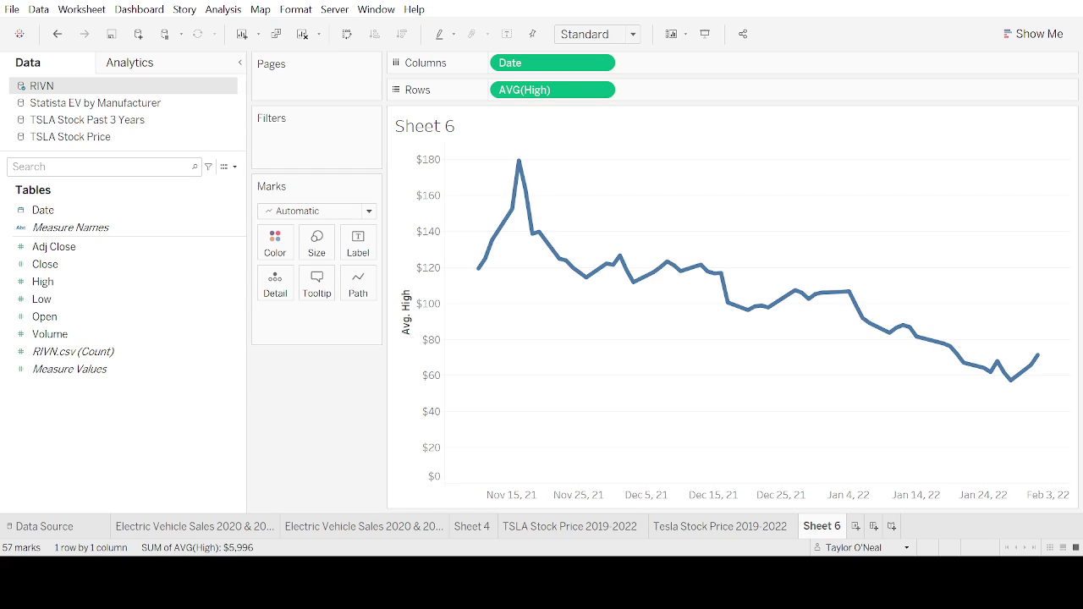
Rename Sheet 6 to 'Rivian Stock Price'.
double_click(815, 527)
text(Rivian)
key(Return)
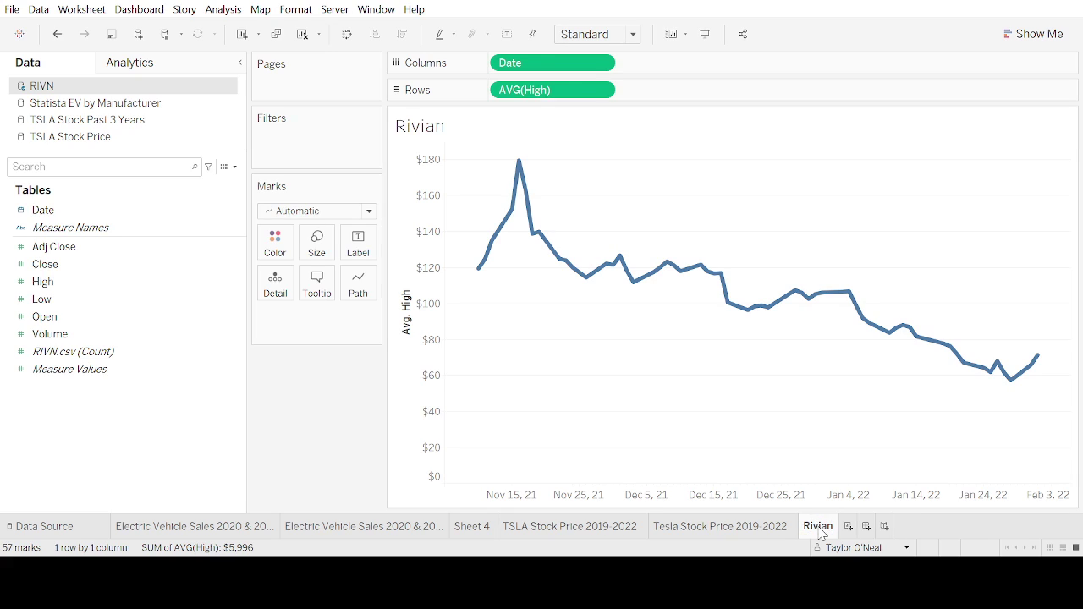
double_click(820, 527)
key(End)
text(Stock Price)
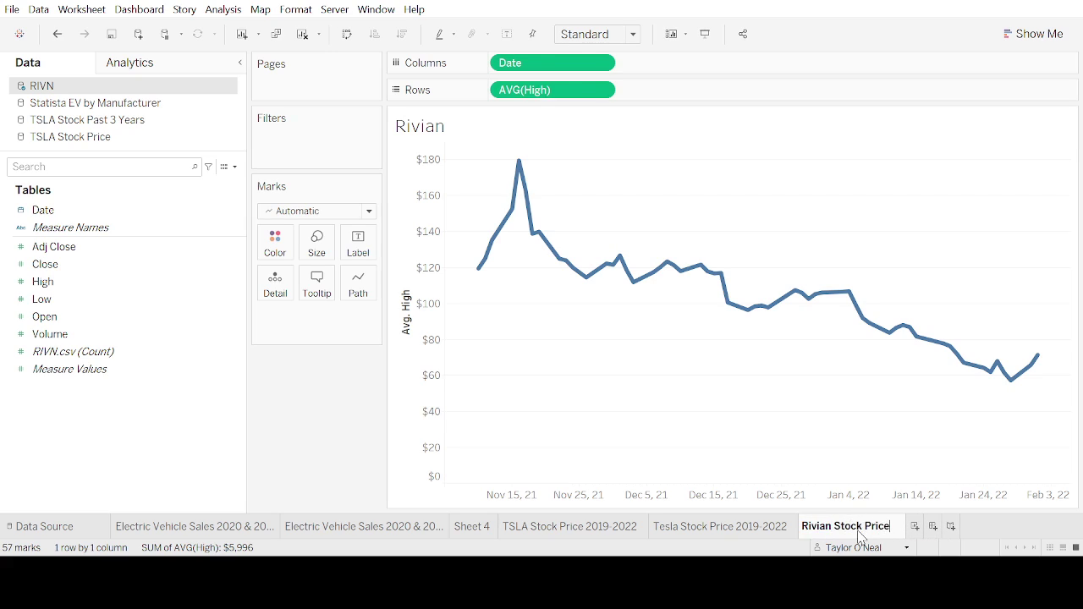
key(Return)
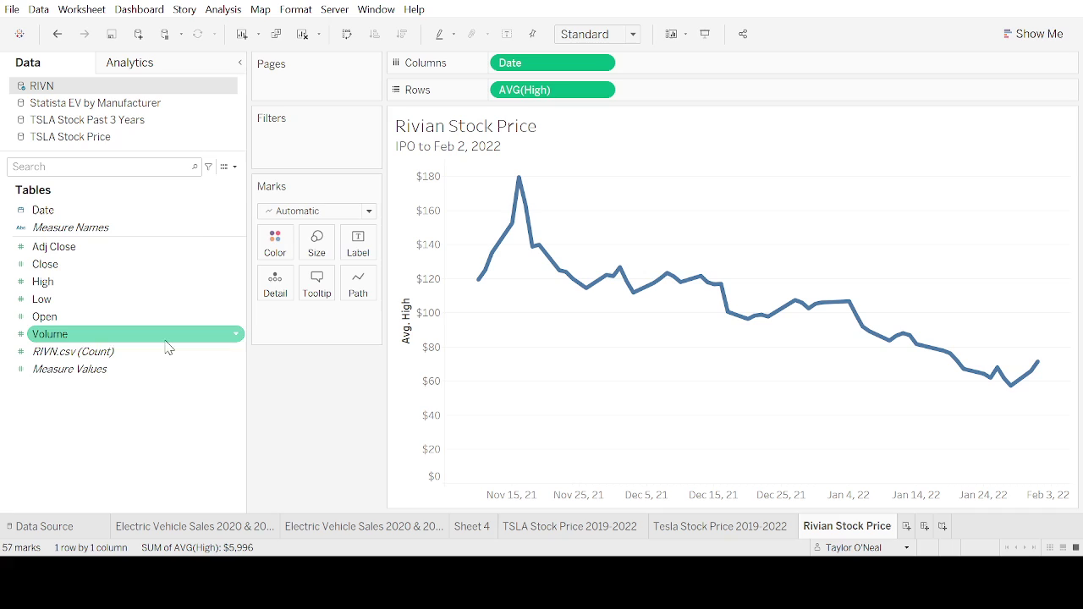
Color the Rivian price line by Volume, with the legend titled 'Trading Volume'.
mouse_move(168, 337)
mouse_down()
mouse_move(256, 288)
mouse_move(274, 242)
mouse_up()
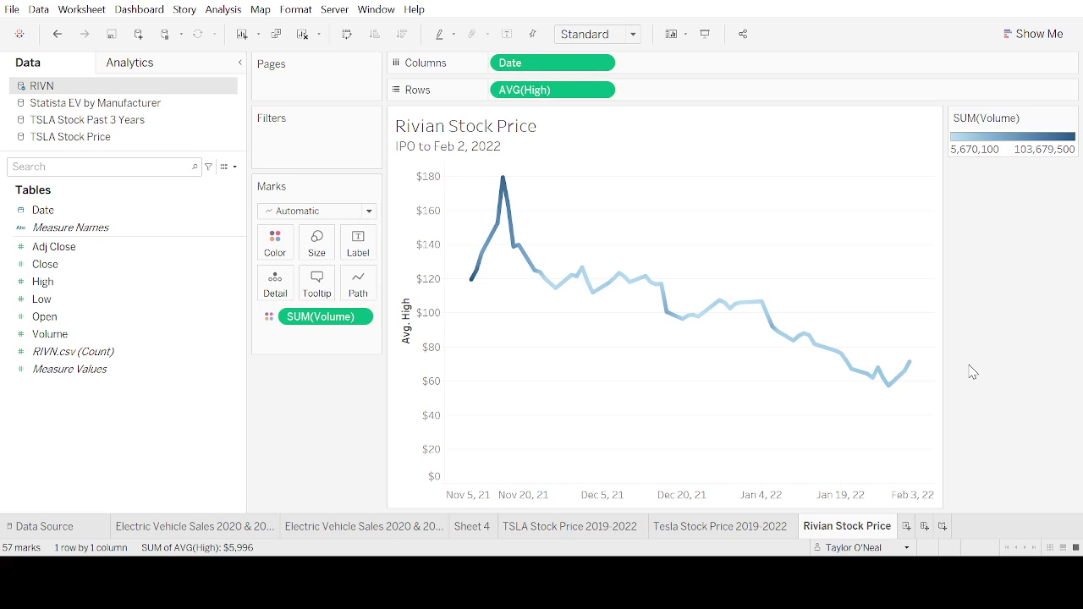
mouse_move(877, 375)
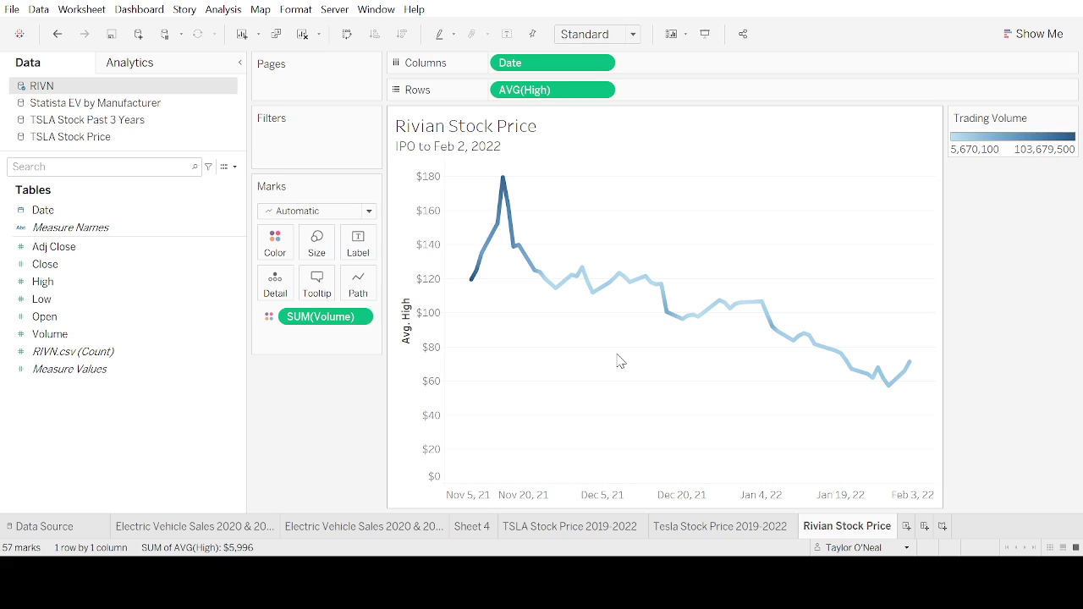
Delete the THING HAPPENED! annotation on Tesla Stock Price 2019-2022 (2) and filter it by Date.
click(767, 526)
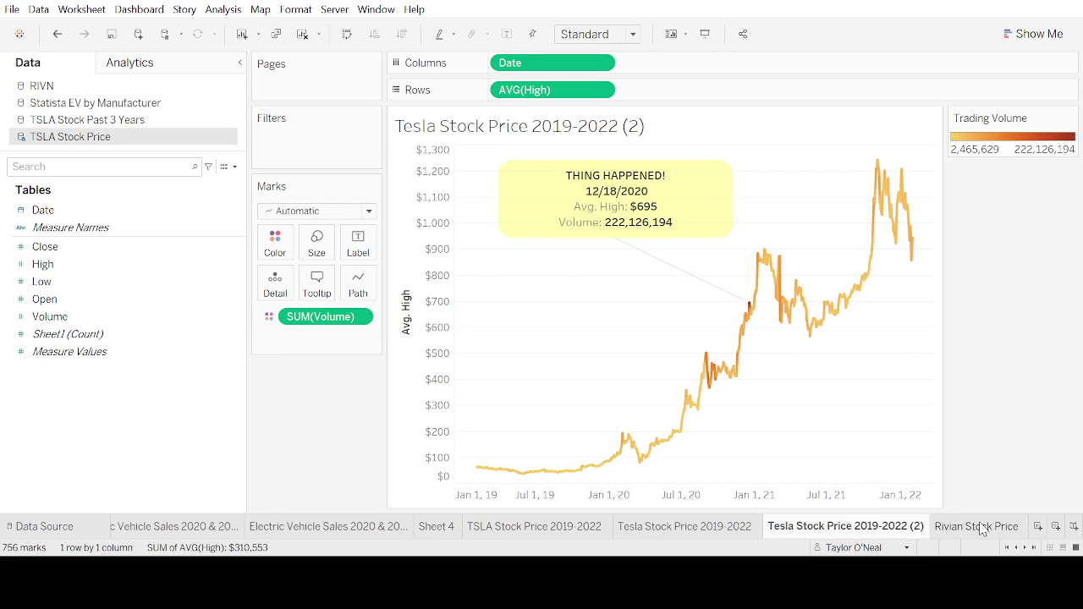
click(977, 527)
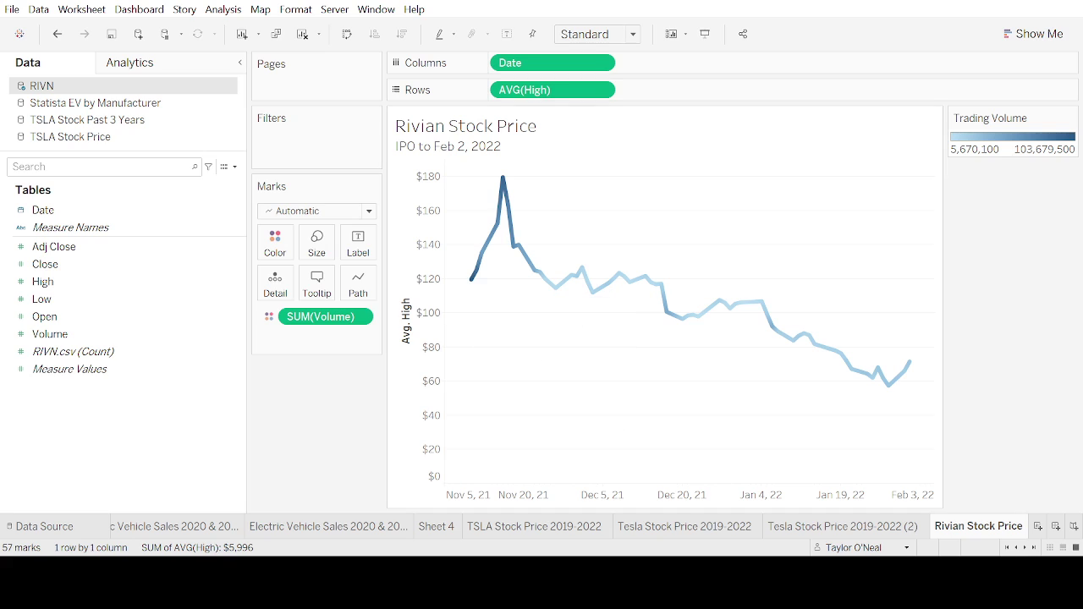
click(867, 528)
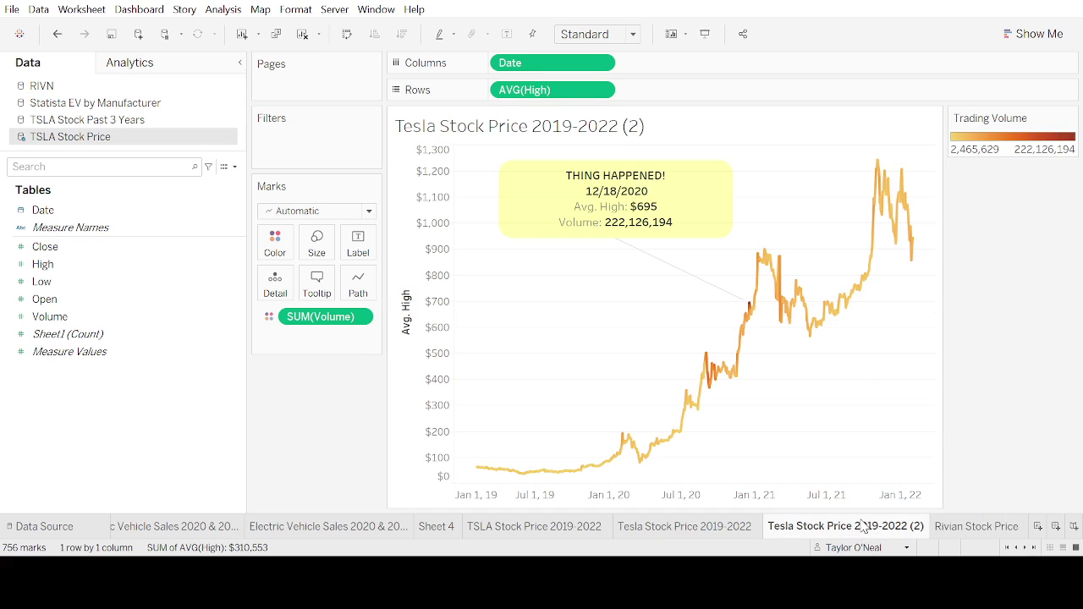
click(678, 191)
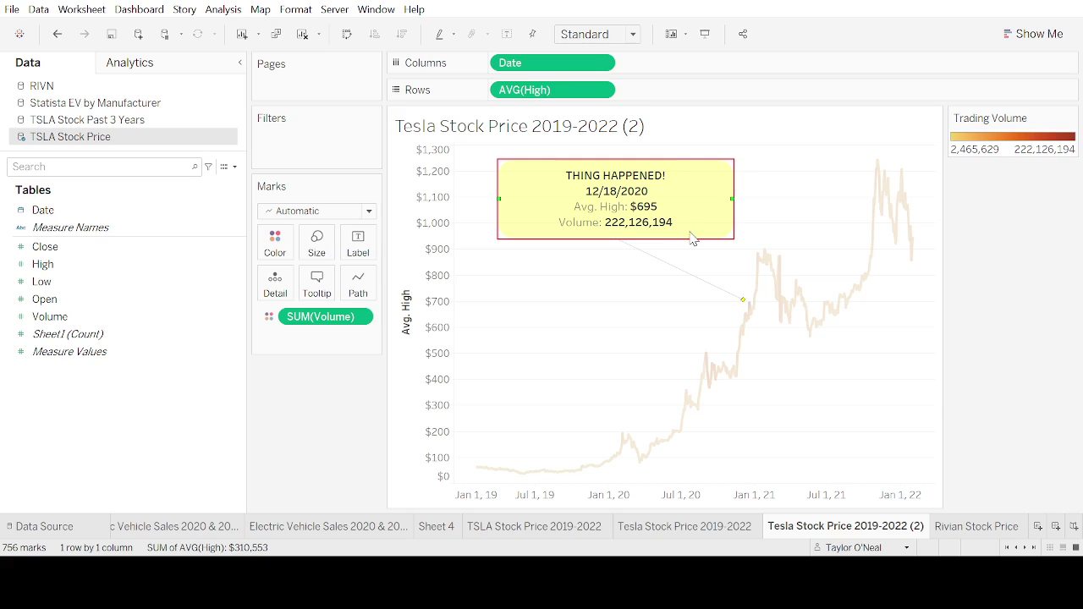
key(Delete)
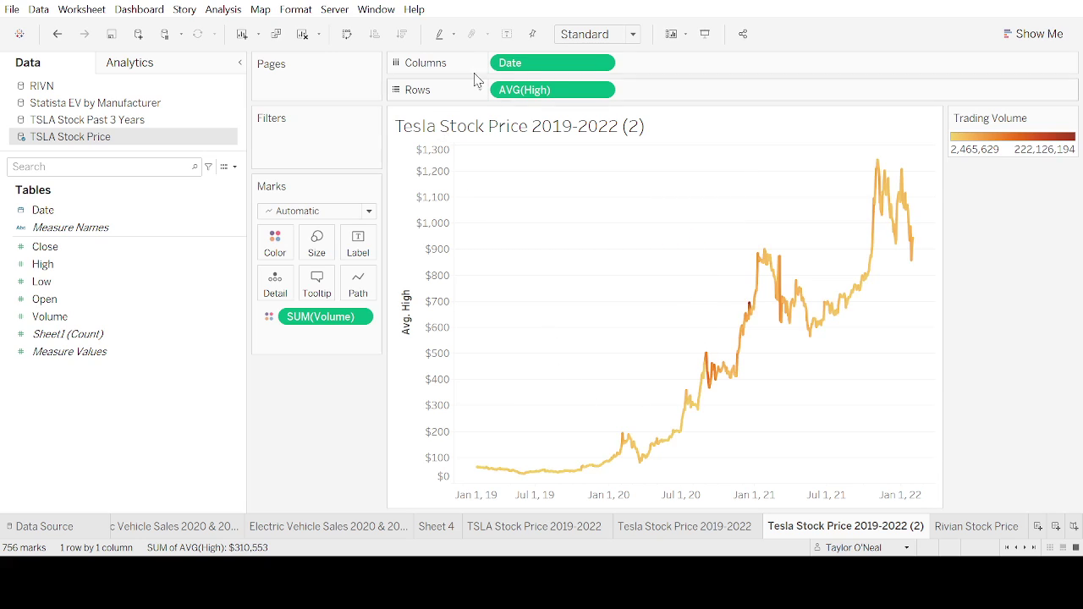
drag(525, 63, 627, 373)
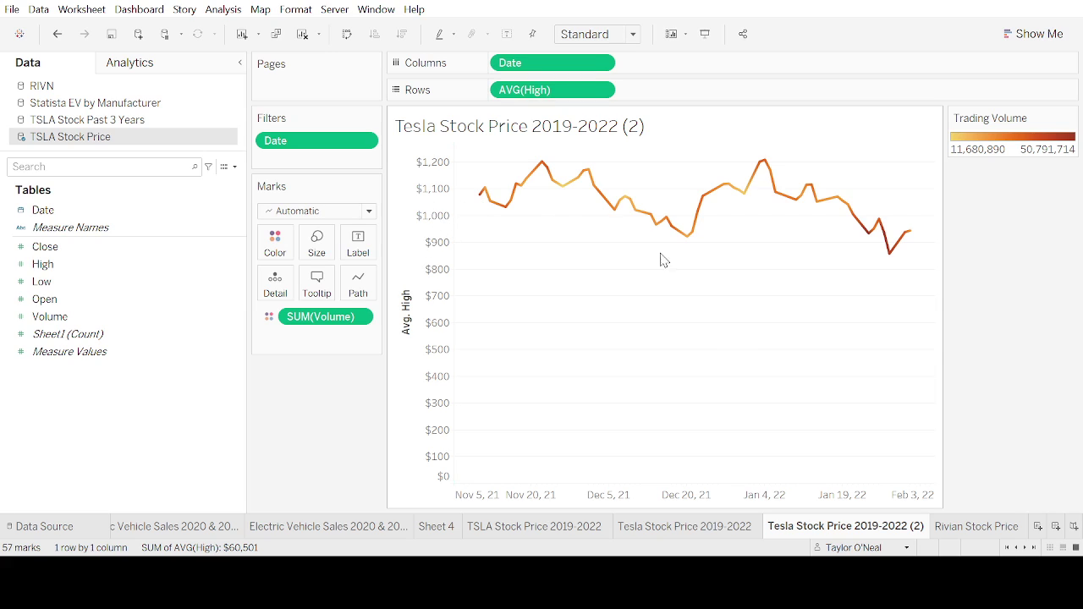
Stop the Tesla (2) Avg. High axis including zero so it spans about $800–$1,250.
click(978, 537)
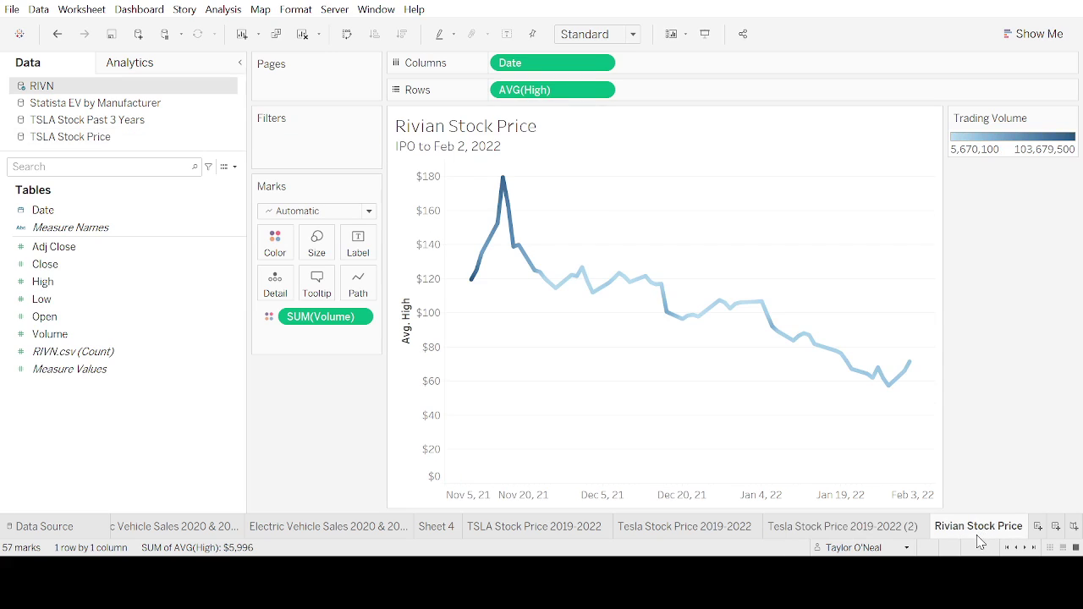
click(851, 533)
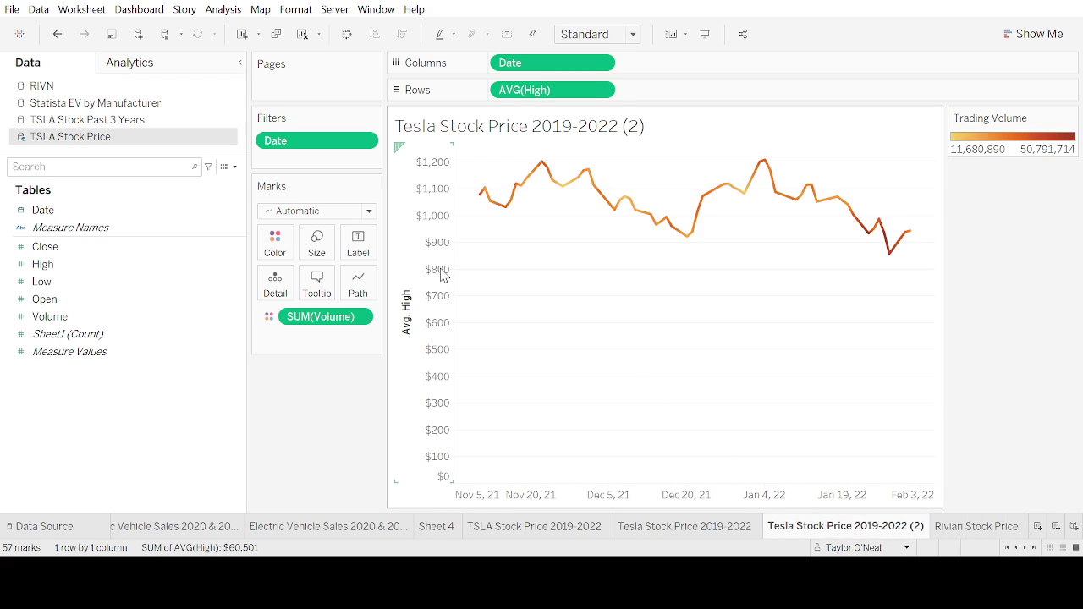
mouse_move(910, 242)
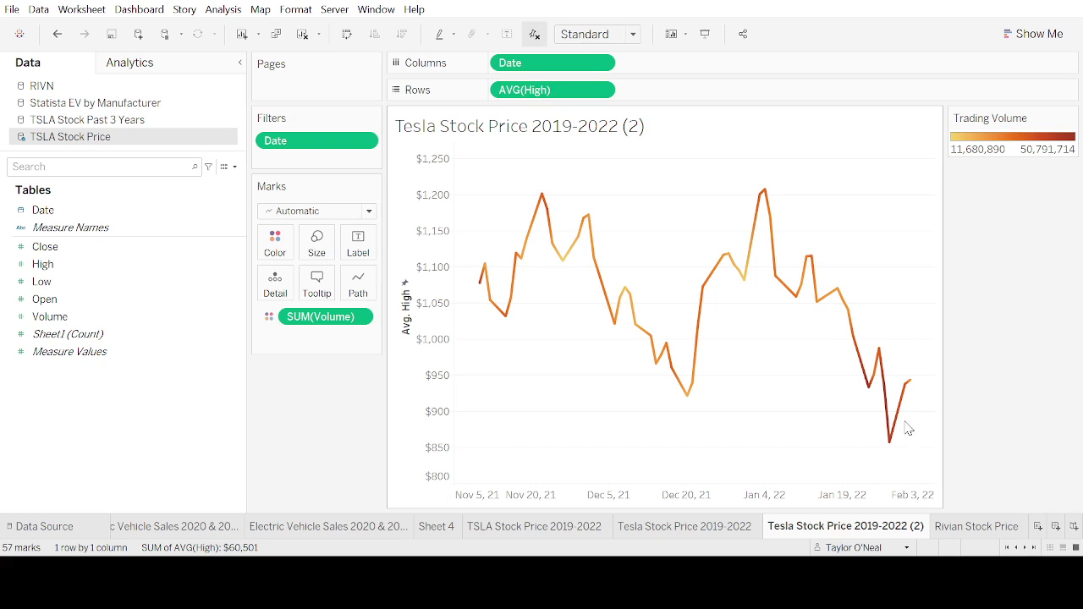
mouse_move(889, 451)
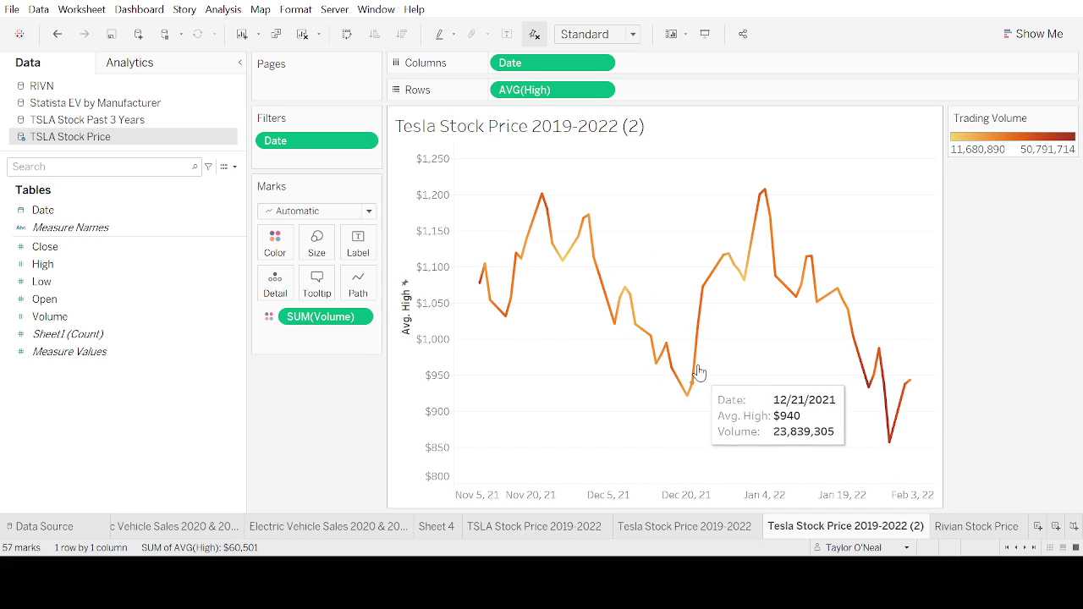
mouse_move(753, 285)
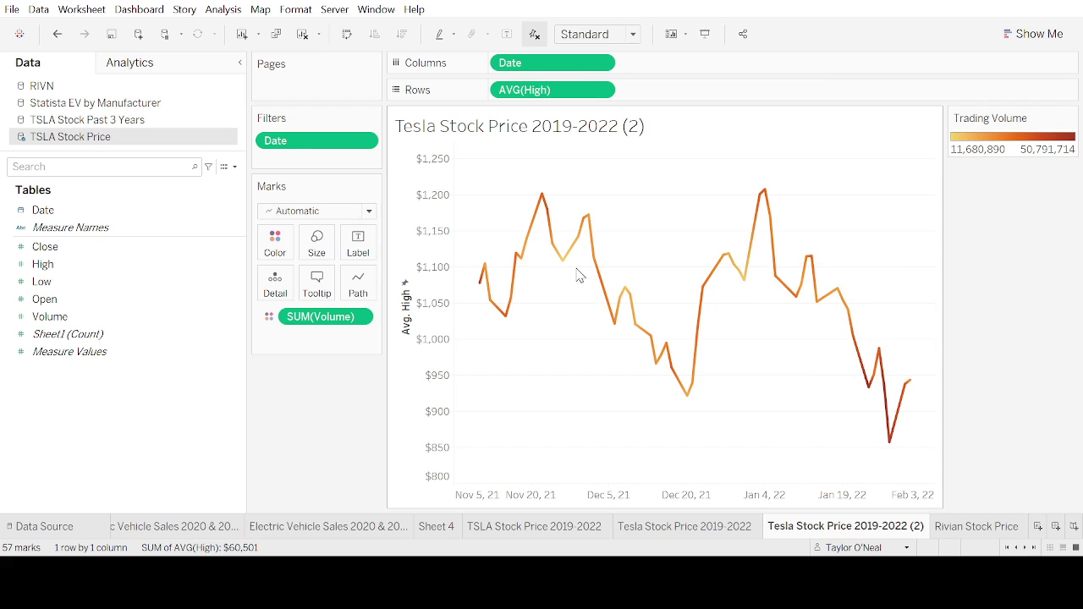
mouse_move(565, 270)
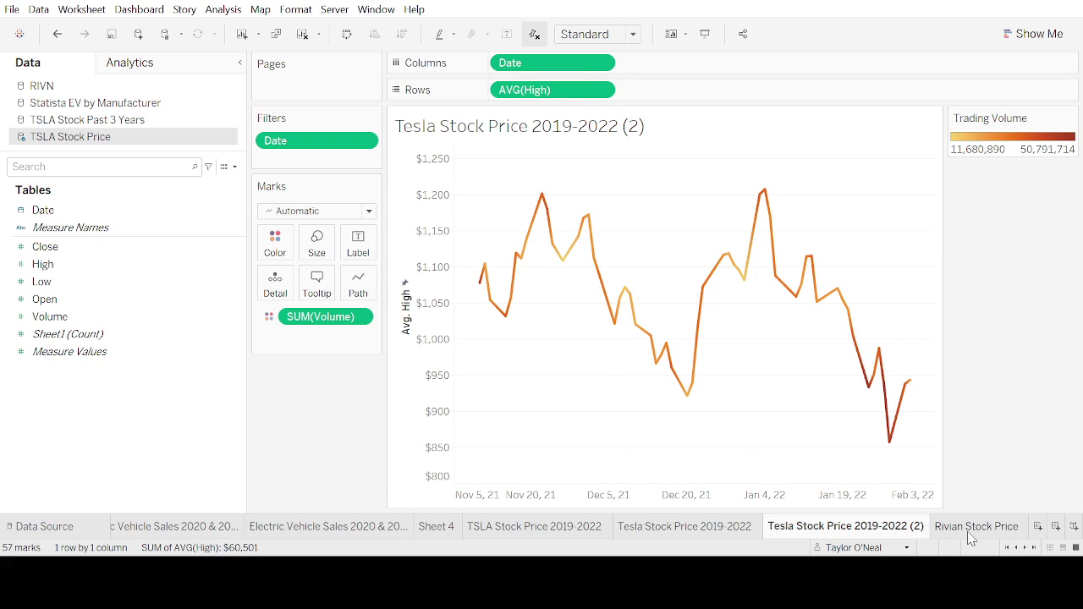
Build Dashboard 1 with Rivian Stock Price on top and Tesla Stock Price 2019-2022 (2) below.
click(1056, 527)
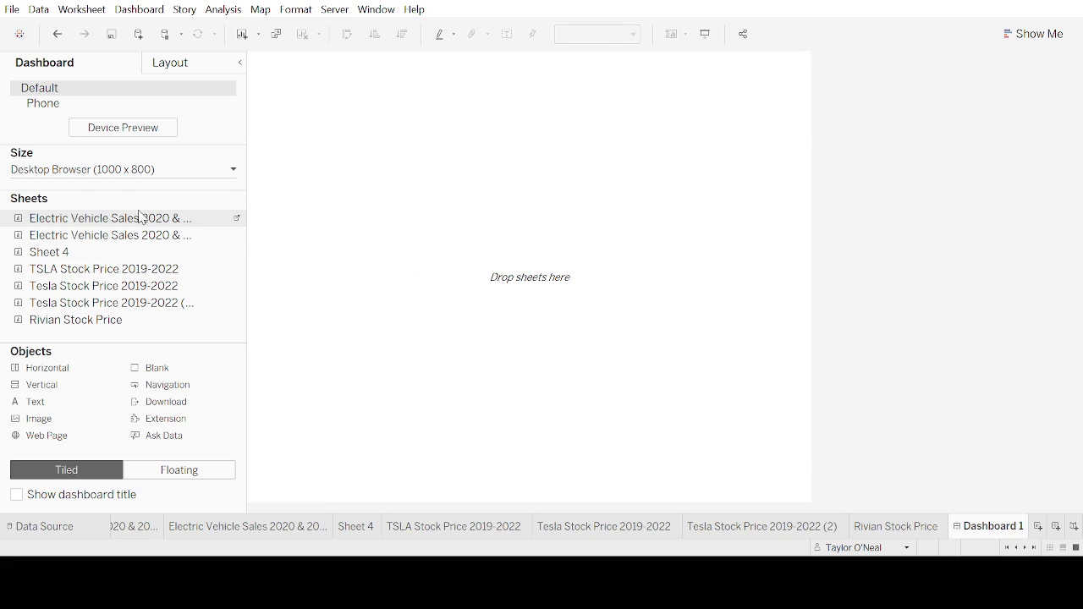
double_click(177, 320)
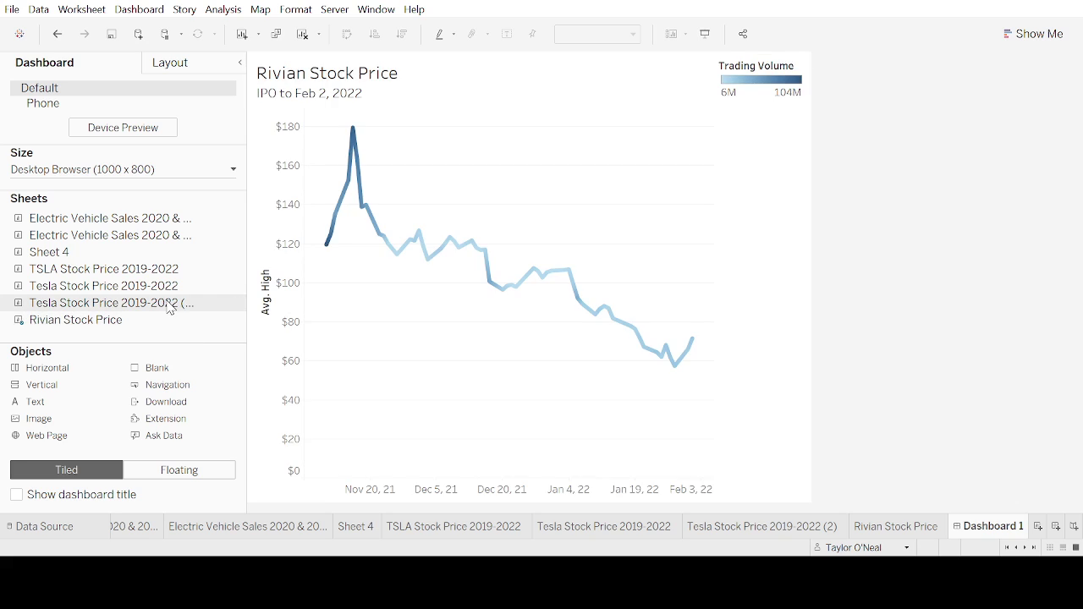
click(170, 309)
double_click(203, 310)
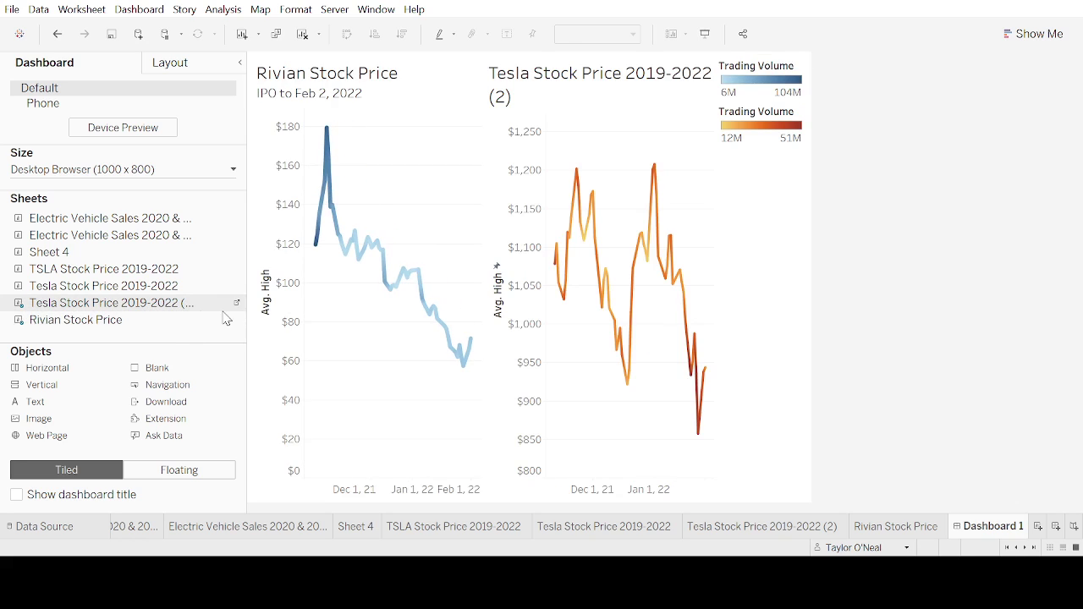
click(631, 72)
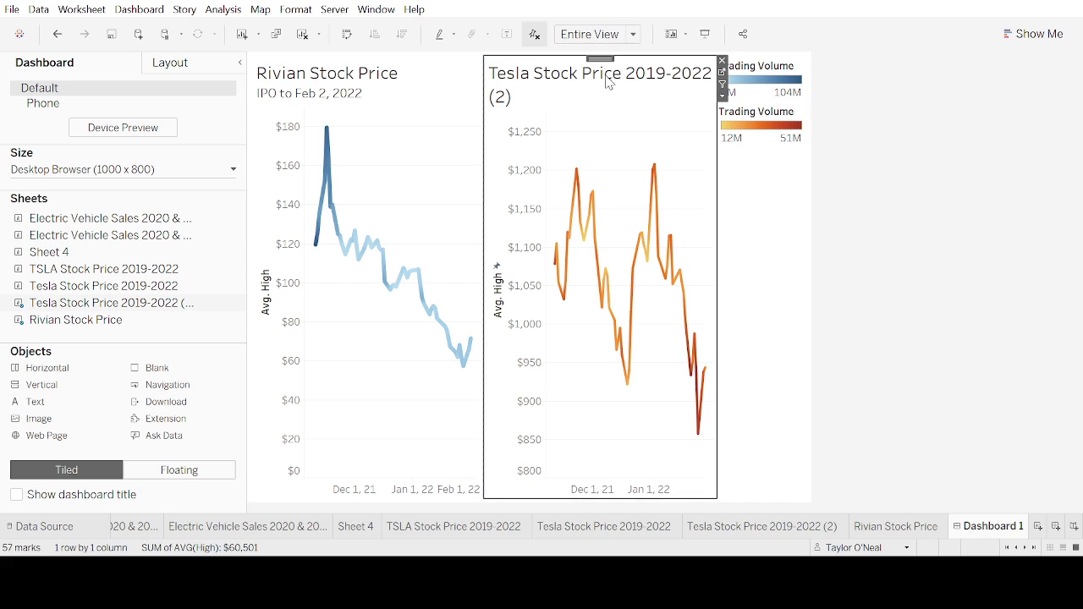
drag(601, 57, 434, 412)
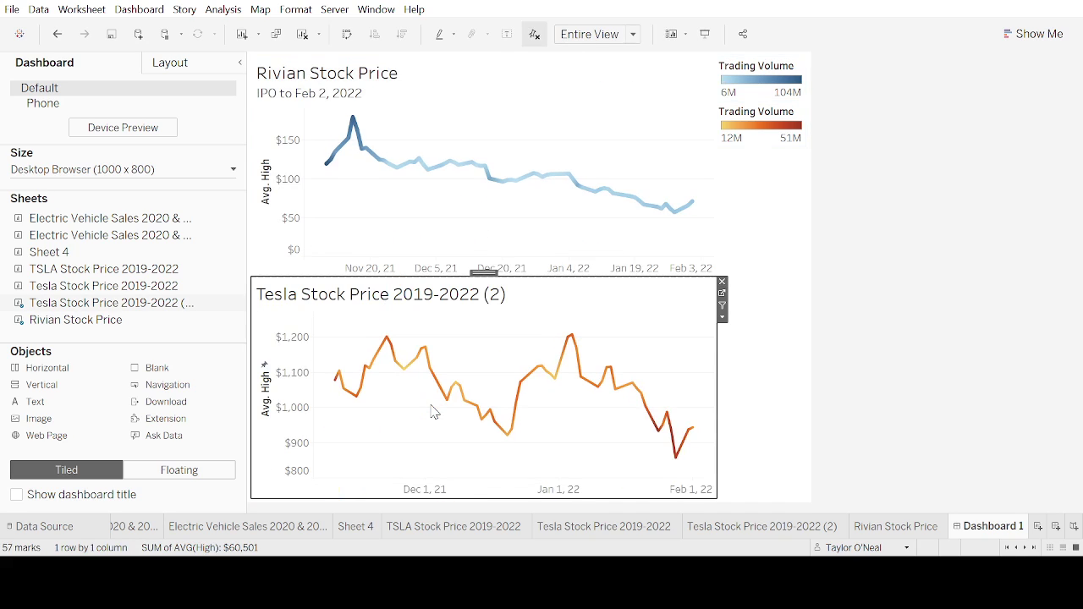
click(914, 381)
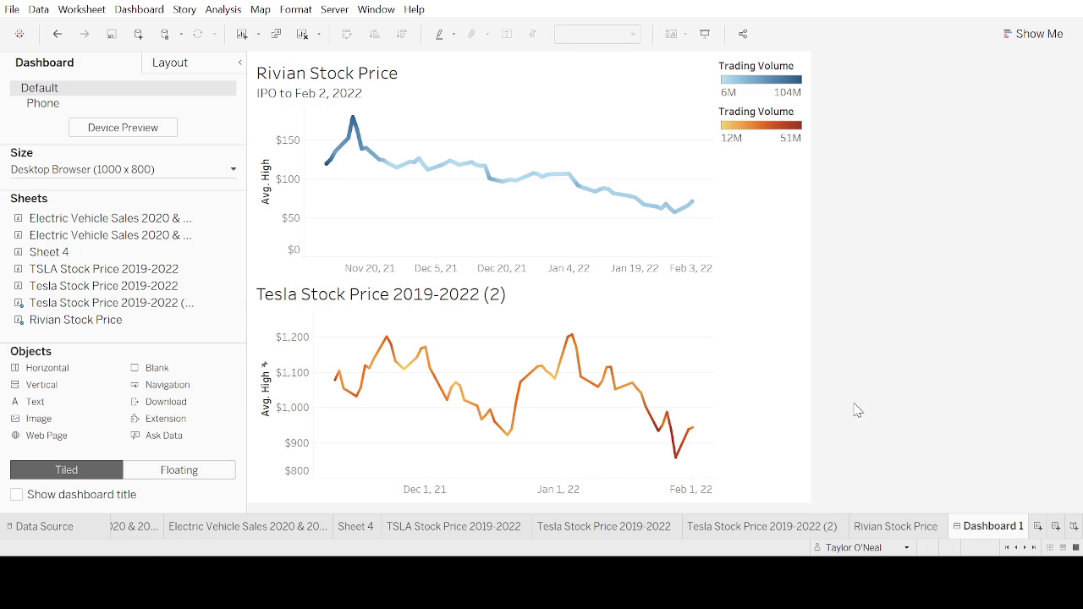
Show the dashboard title and rename Dashboard 1 to 'Rivian vs Tesla'.
click(48, 499)
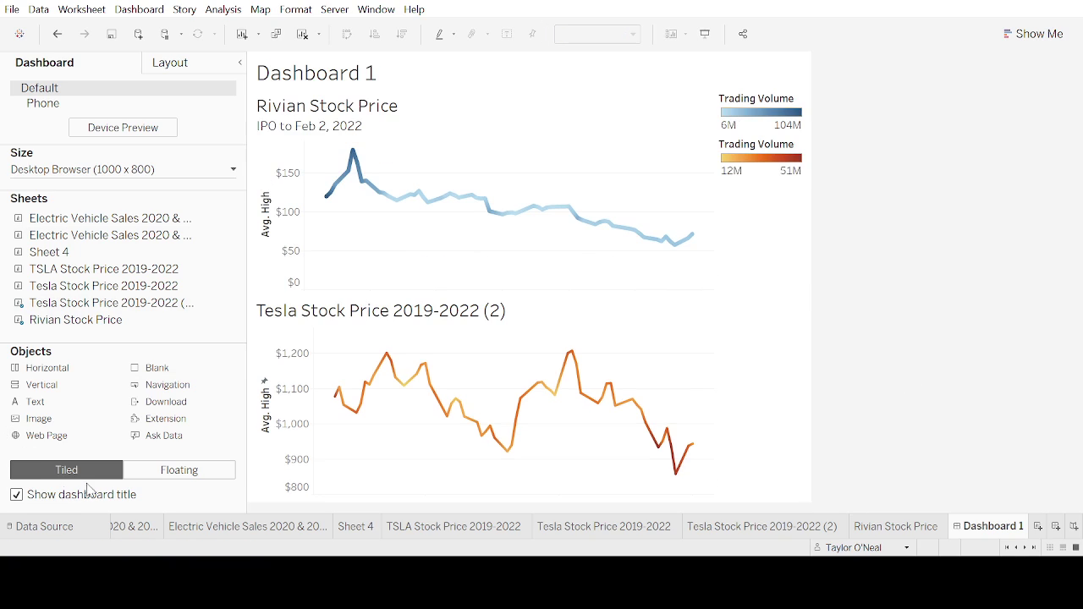
double_click(986, 526)
text(R)
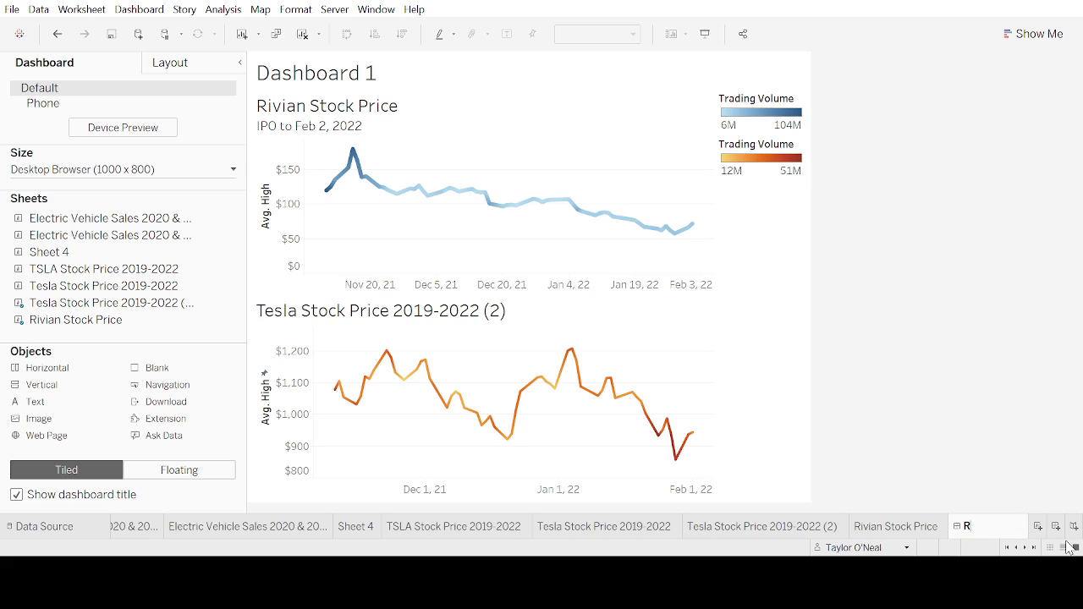
text(ivian vs Tesla)
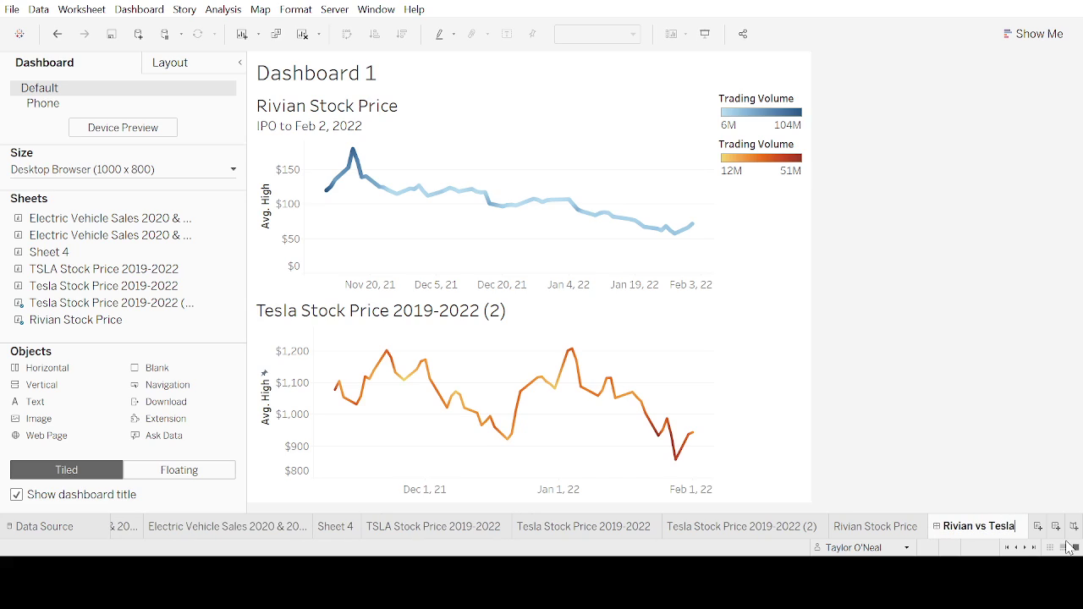
key(Return)
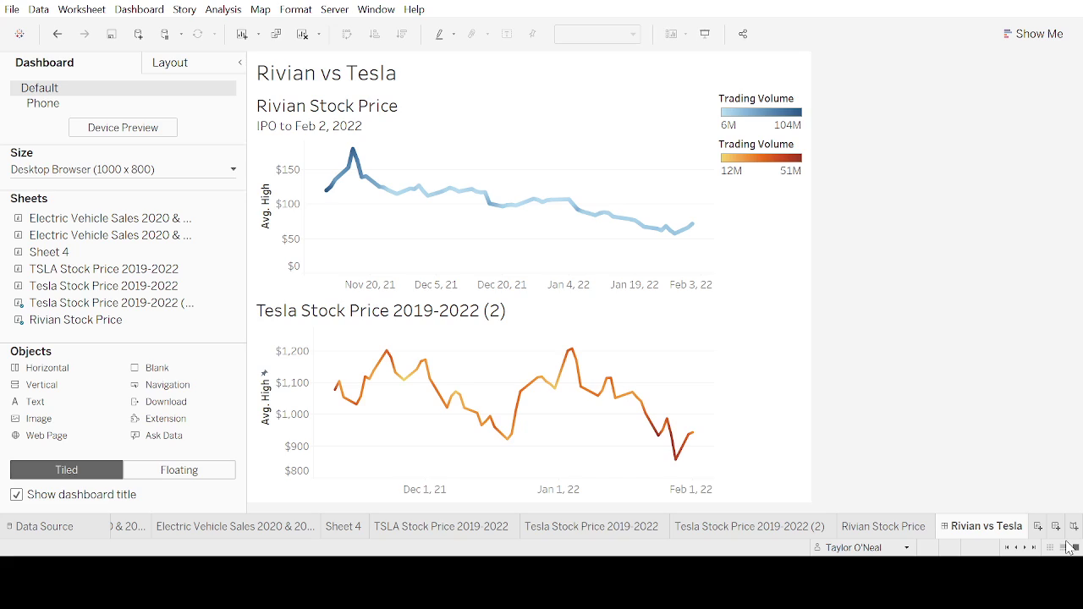